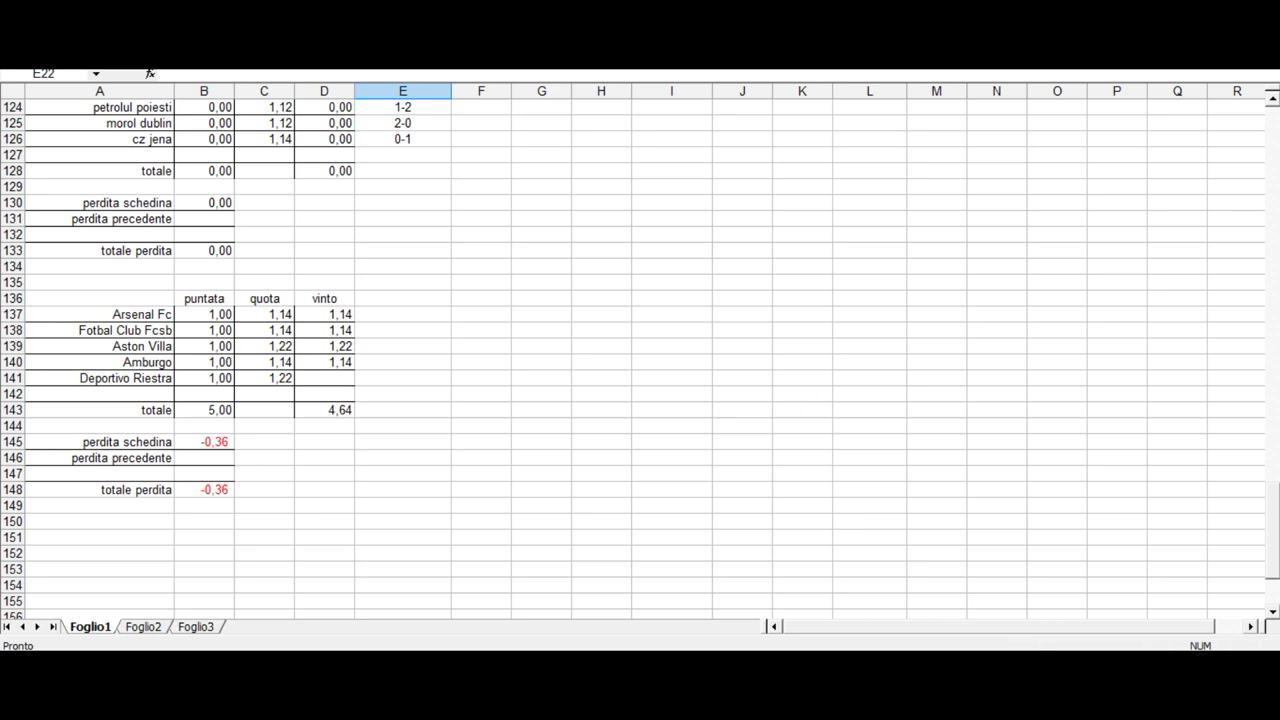
# - Bring up the losses summary and use Calculator to multiply 1,36 by 1,35
pyautogui.moveTo(1275, 543); pyautogui.dragTo(1276, 210)
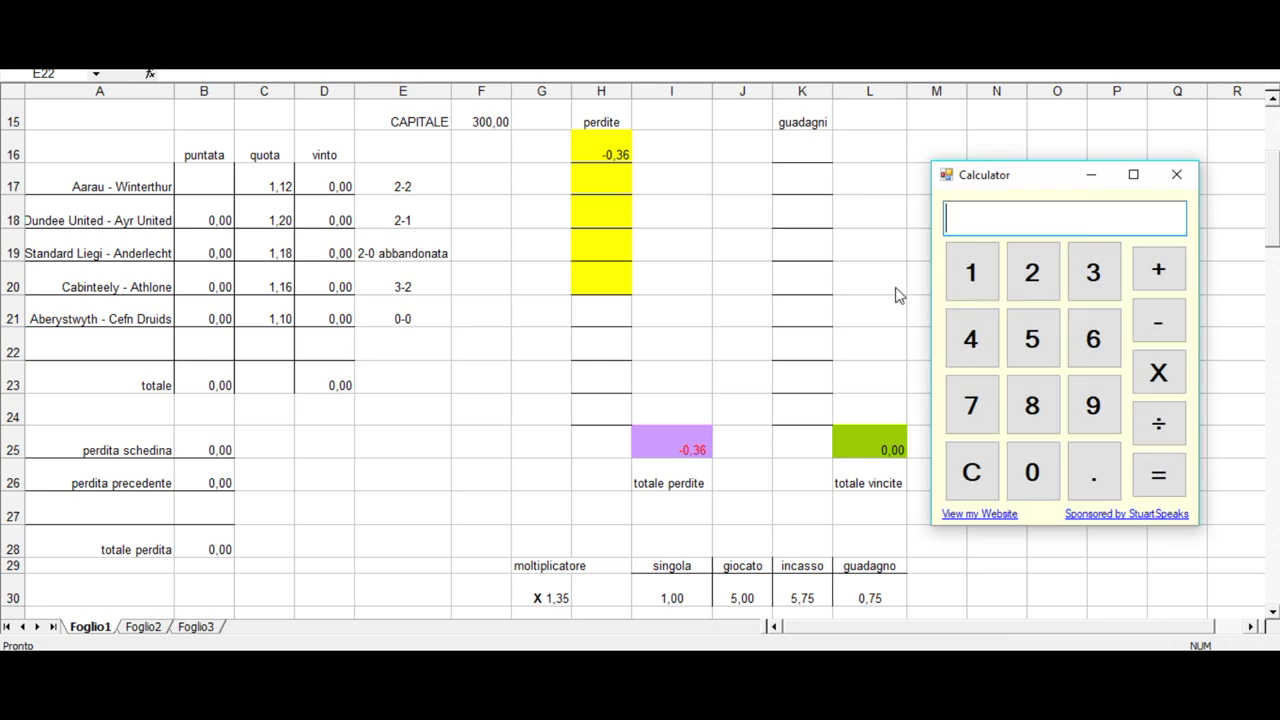
pyautogui.write('1,36x1,35')
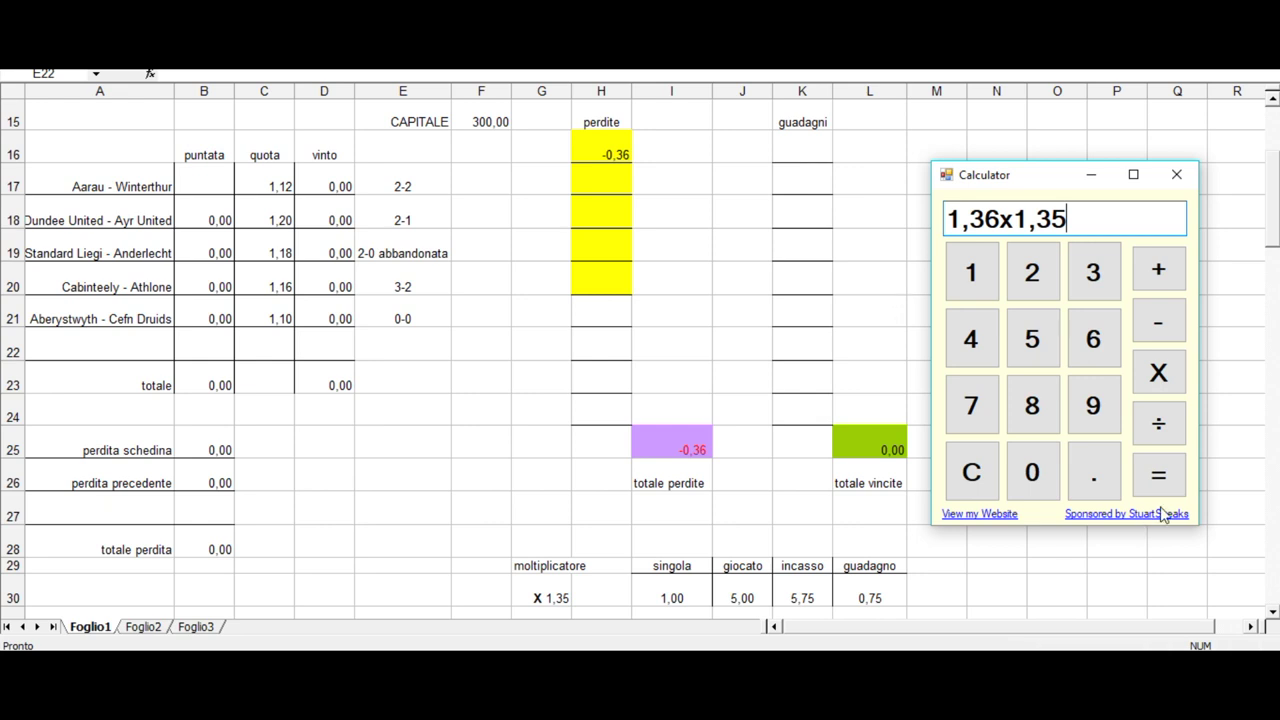
pyautogui.click(1172, 478)
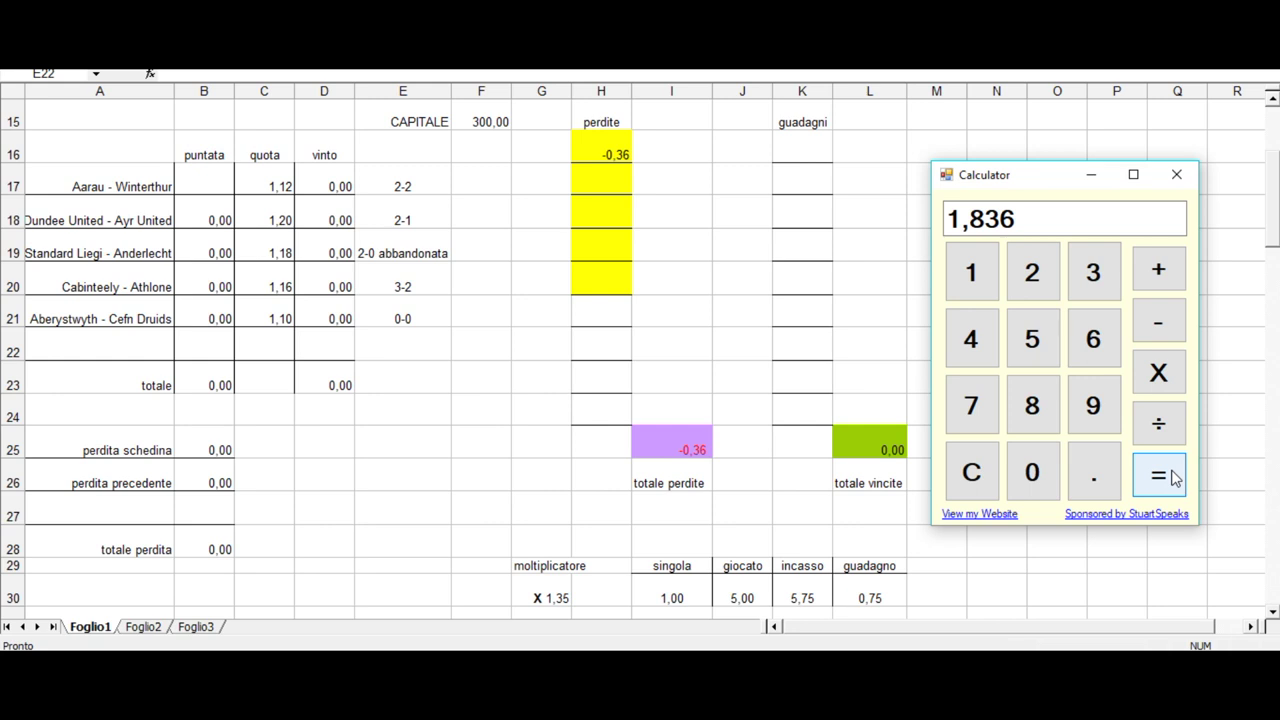
# - Set the sc international stake in B122 to 2 and the slip's perdita precedente in B131 to -0,36
pyautogui.click(1273, 225)
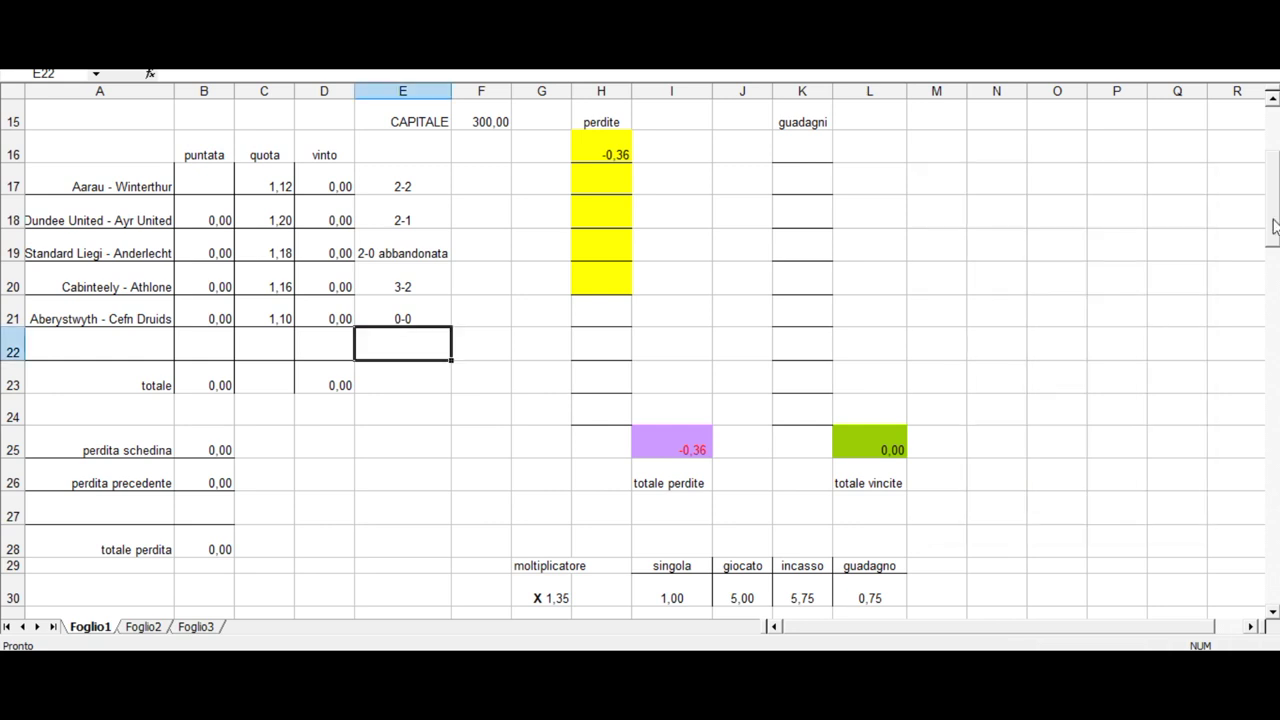
pyautogui.moveTo(1273, 225); pyautogui.dragTo(721, 421)
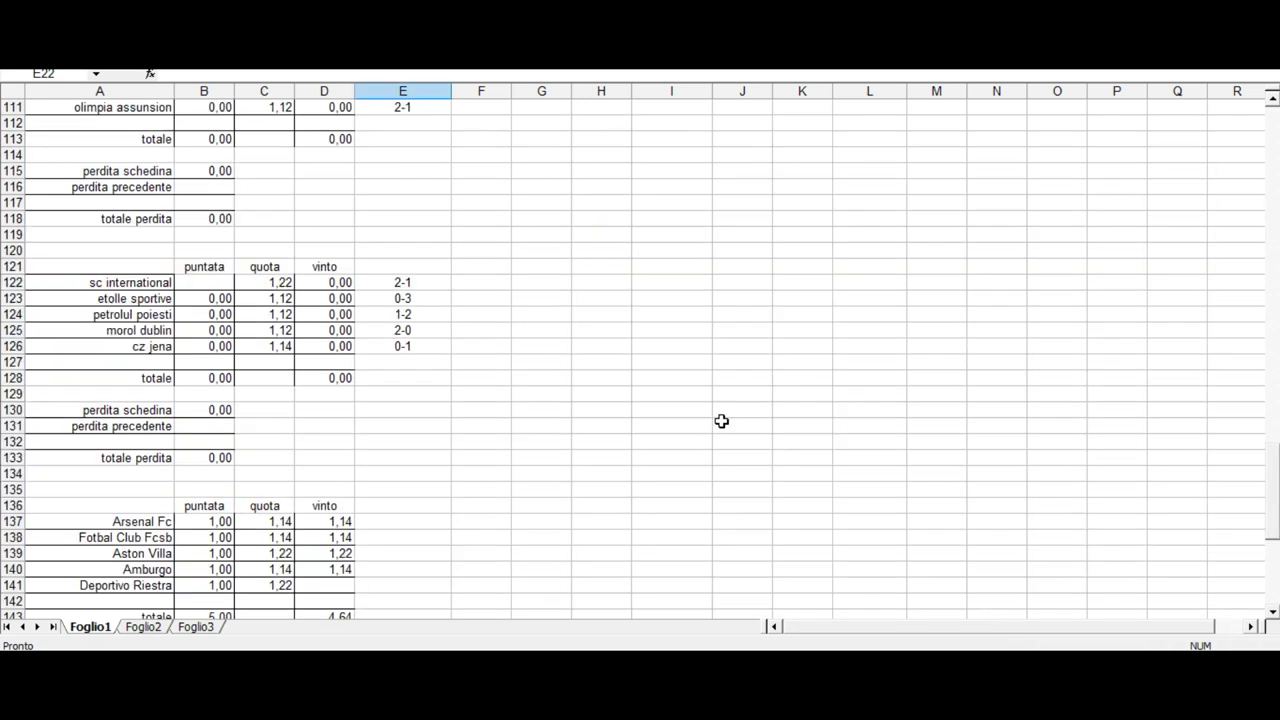
pyautogui.click(202, 284)
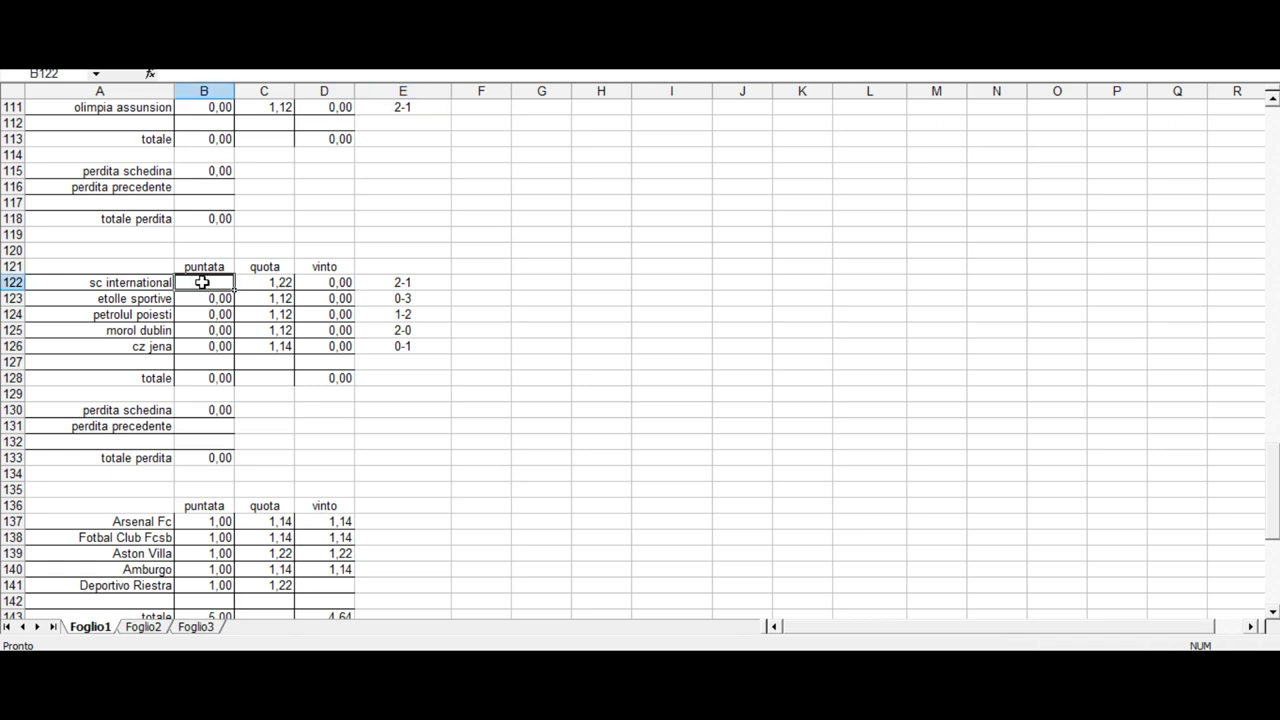
pyautogui.write('2')
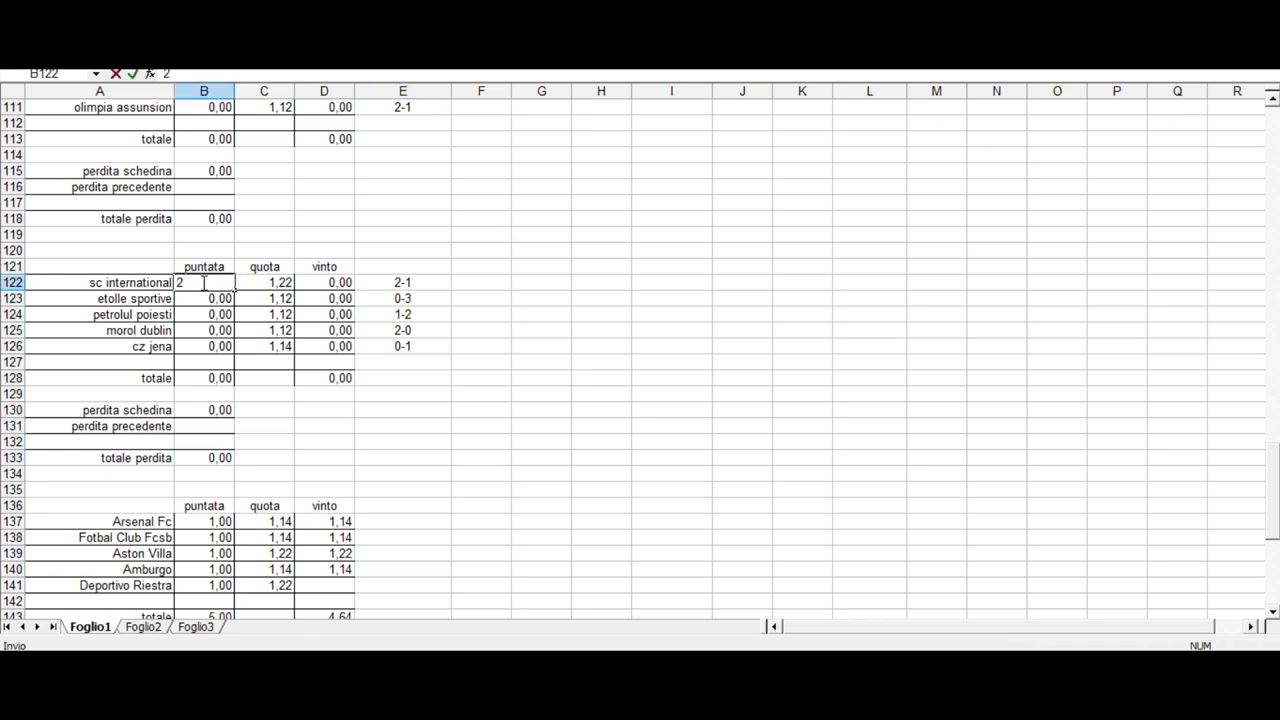
pyautogui.press('Return')
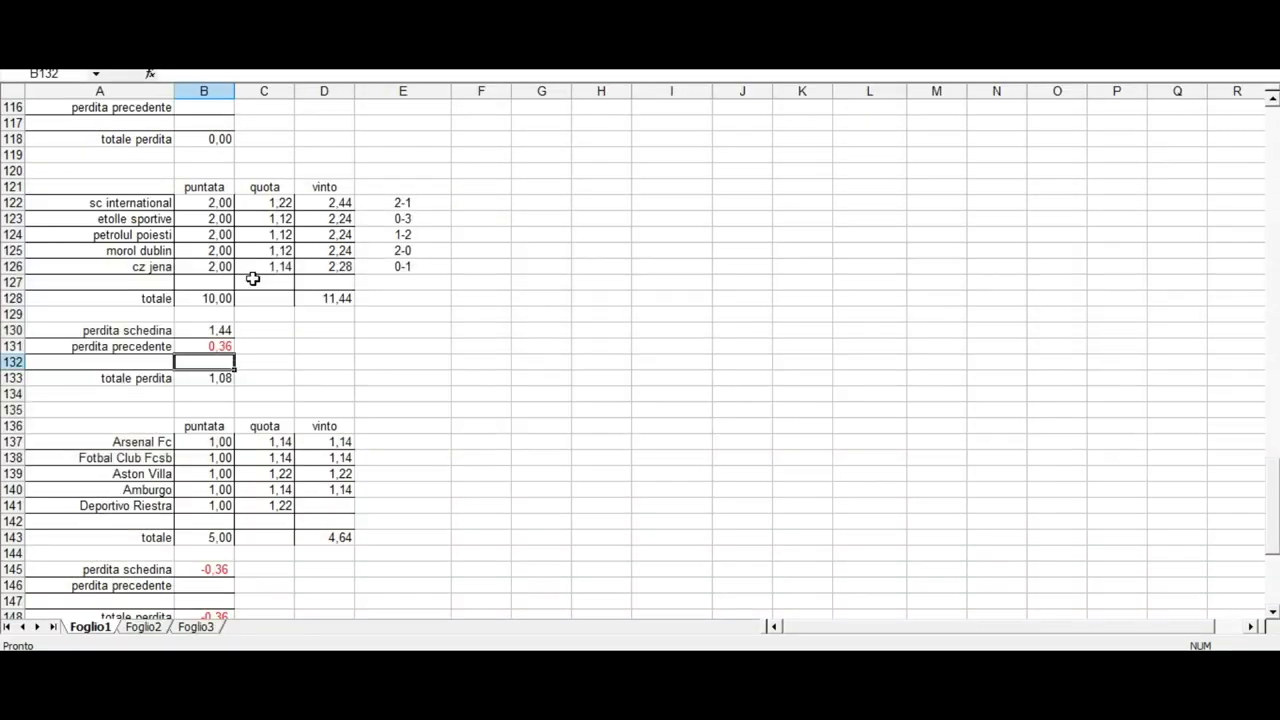
pyautogui.scroll(6, 193, 253)
pyautogui.click(312, 375)
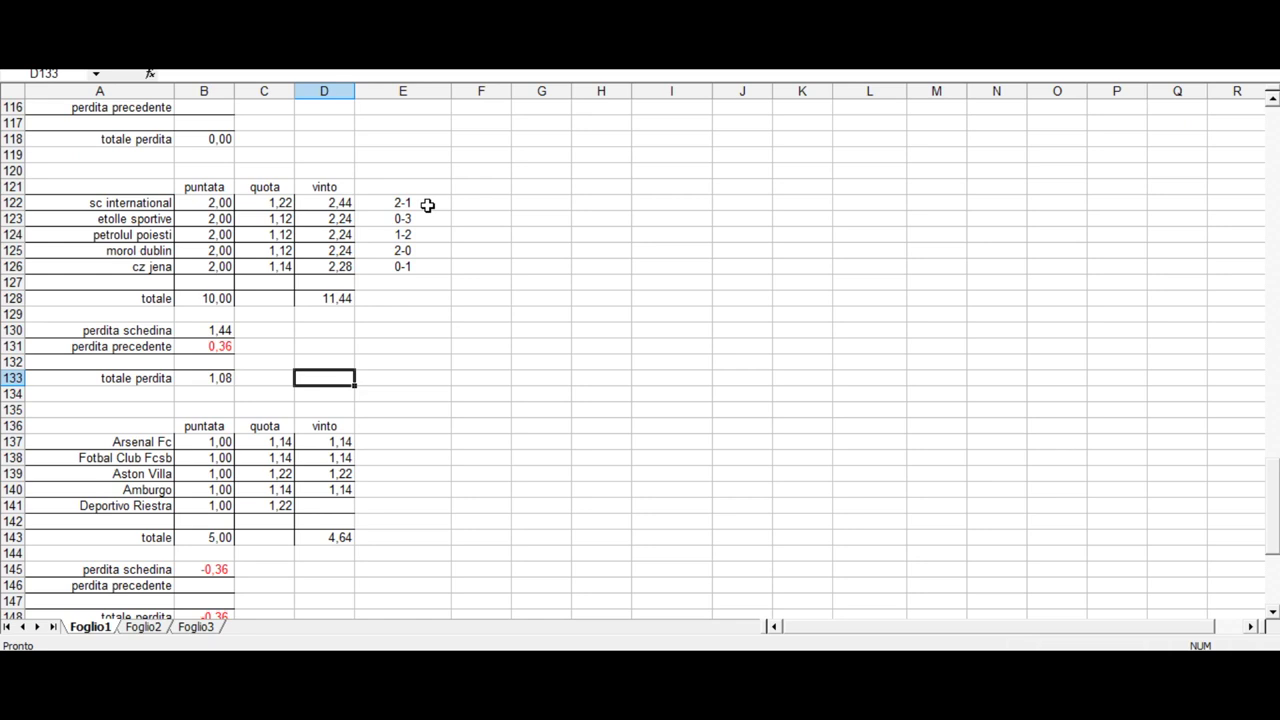
# - Clear the vinto amounts of etolle sportive in D123 and cz jena in D126
pyautogui.click(338, 221)
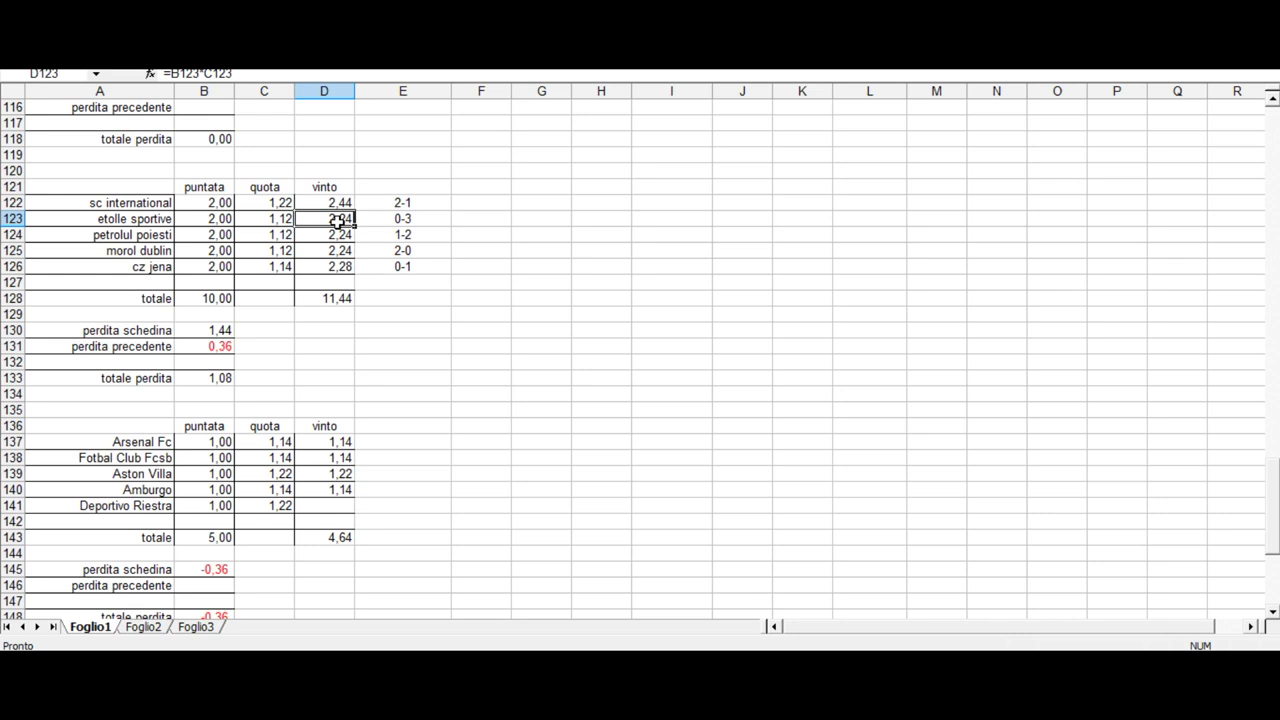
pyautogui.press('Delete')
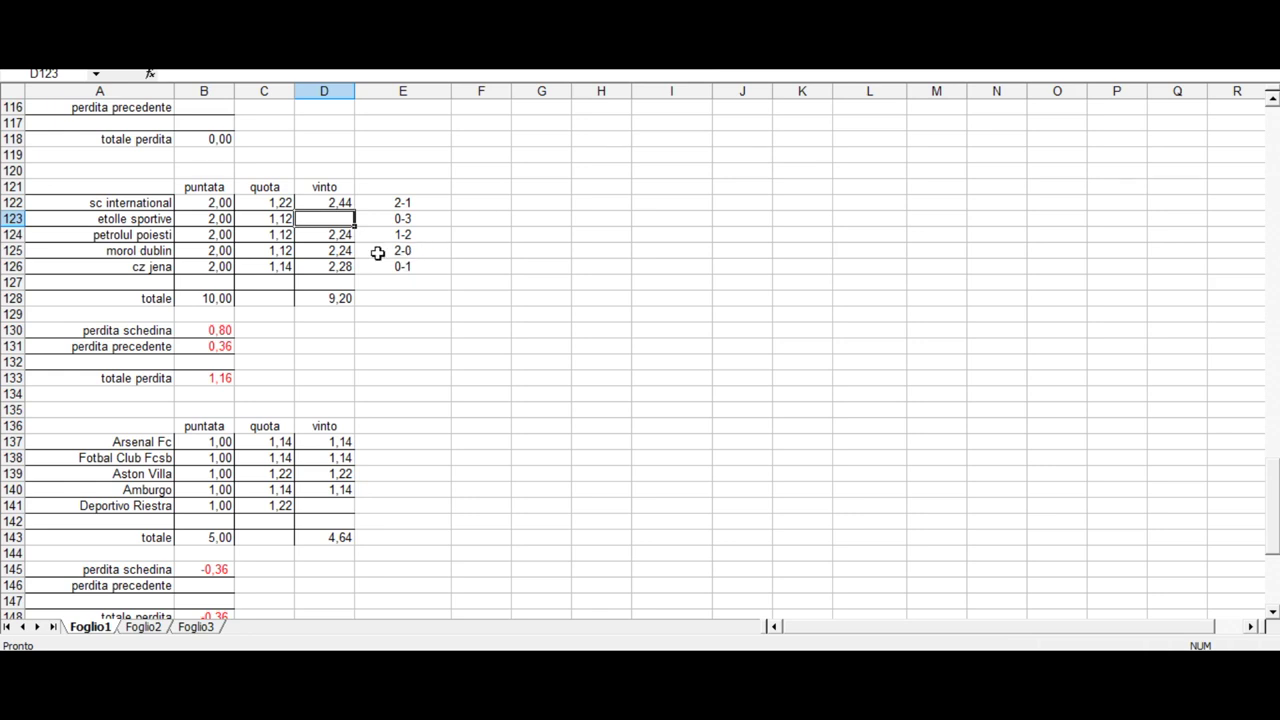
pyautogui.click(331, 267)
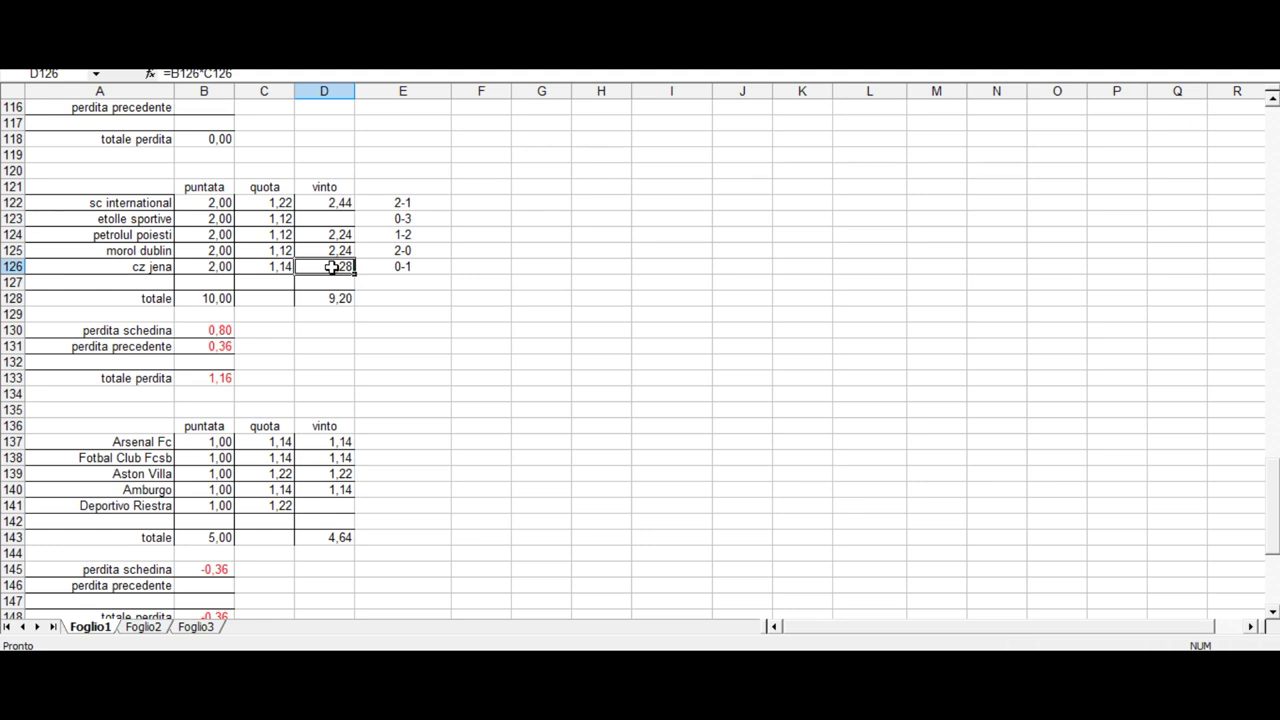
pyautogui.press('Delete')
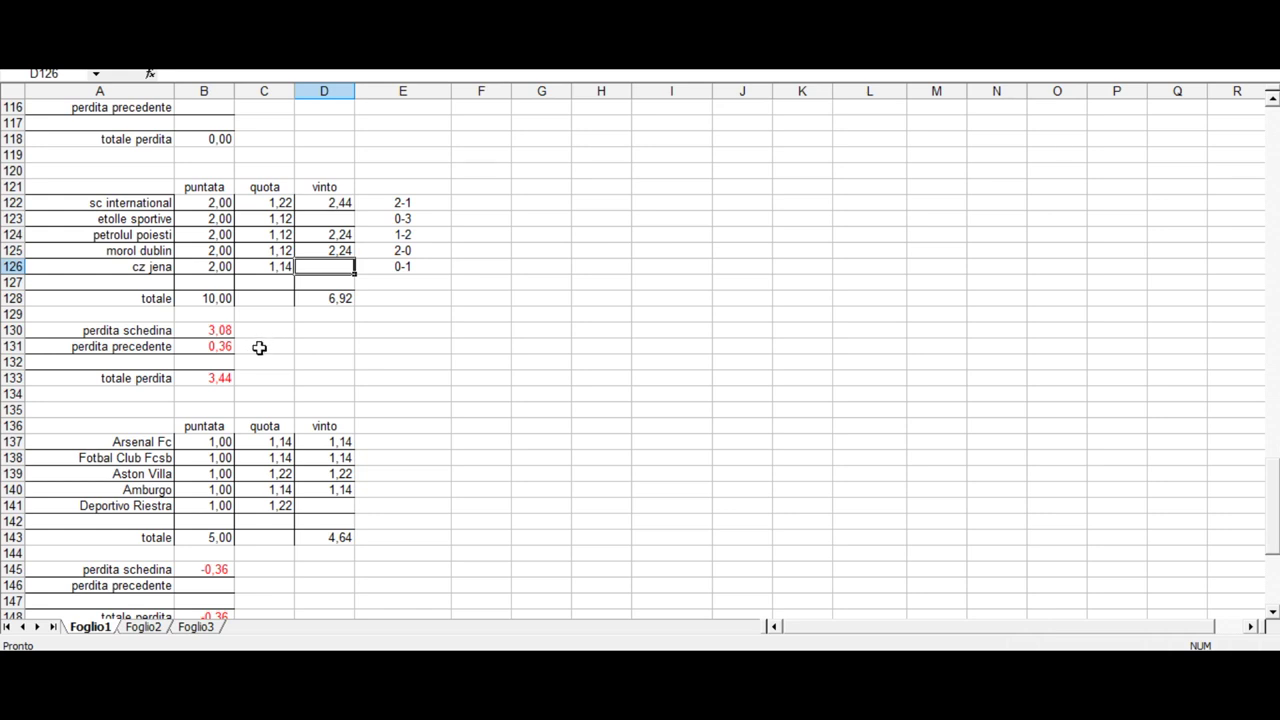
# - Switch to Calculator, clear the previous result and divide 3,44 by 2
pyautogui.hotkey('alt', 'Tab')
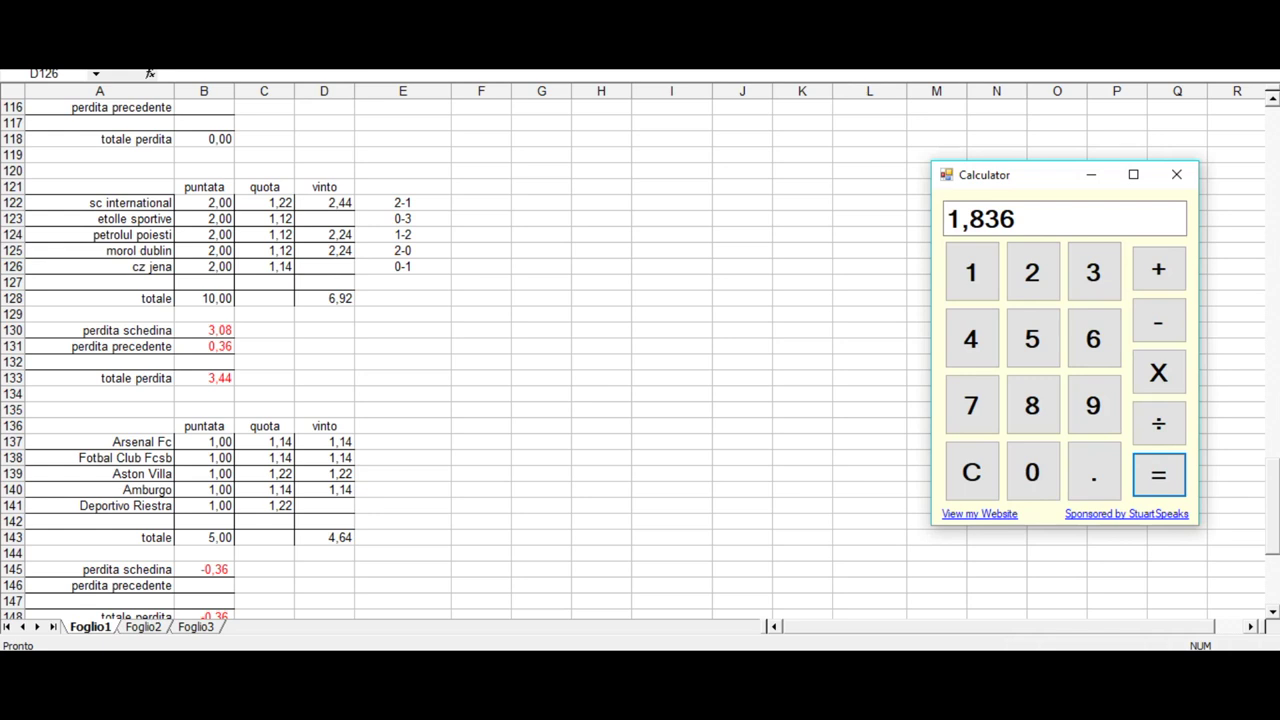
pyautogui.click(975, 488)
pyautogui.click(960, 218)
pyautogui.write('3,')
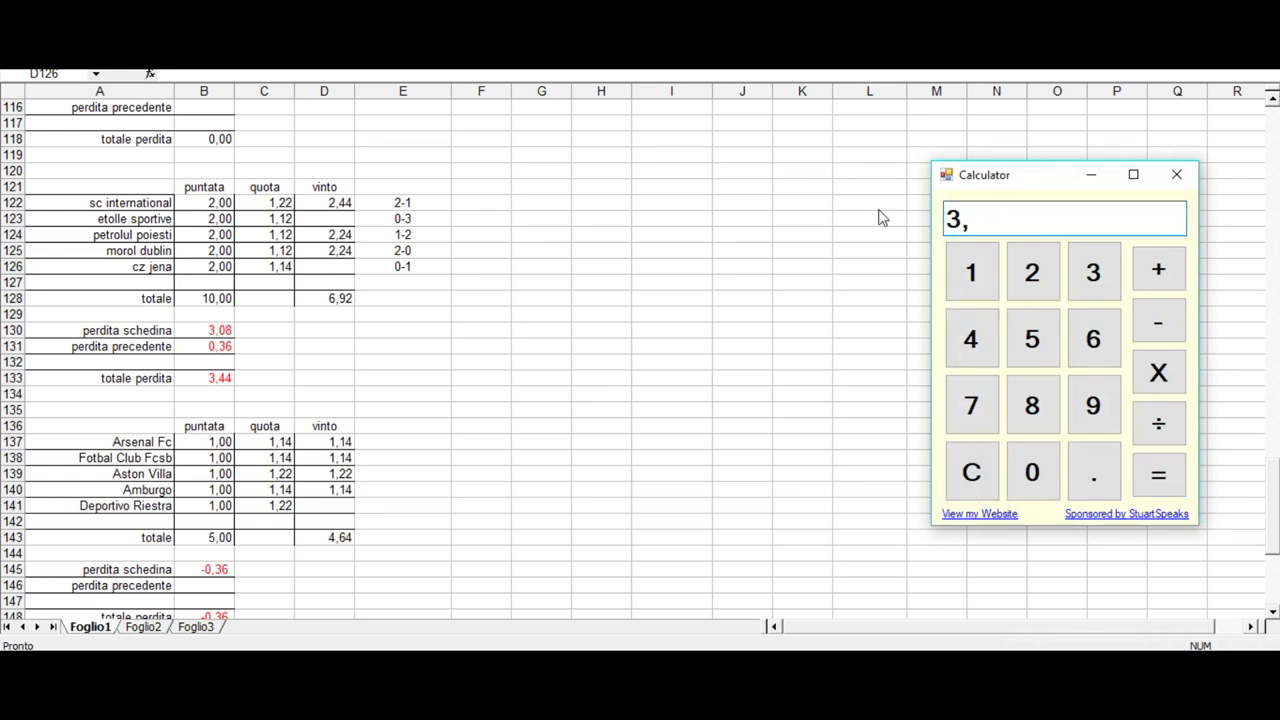
pyautogui.write('44/2')
pyautogui.click(1159, 476)
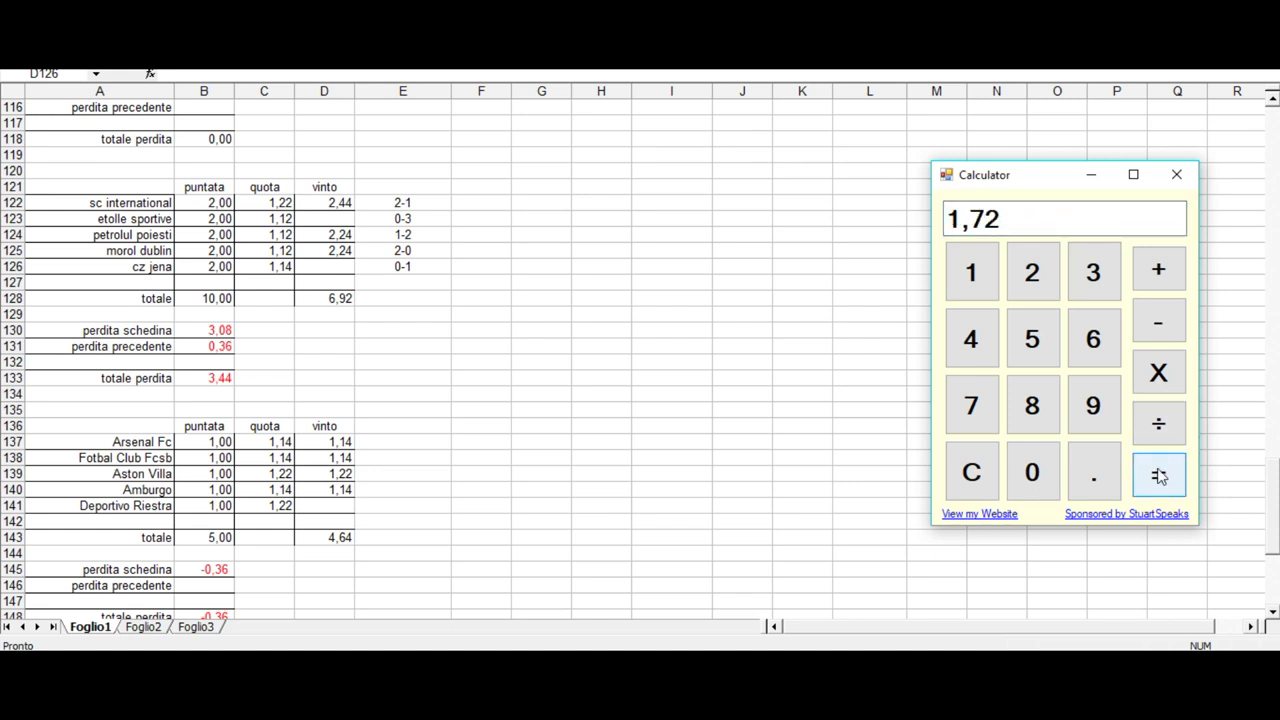
# - Record the split loss as 1,72 in each of the perdite cells H16 and H17
pyautogui.click(1271, 234)
pyautogui.click(1271, 234)
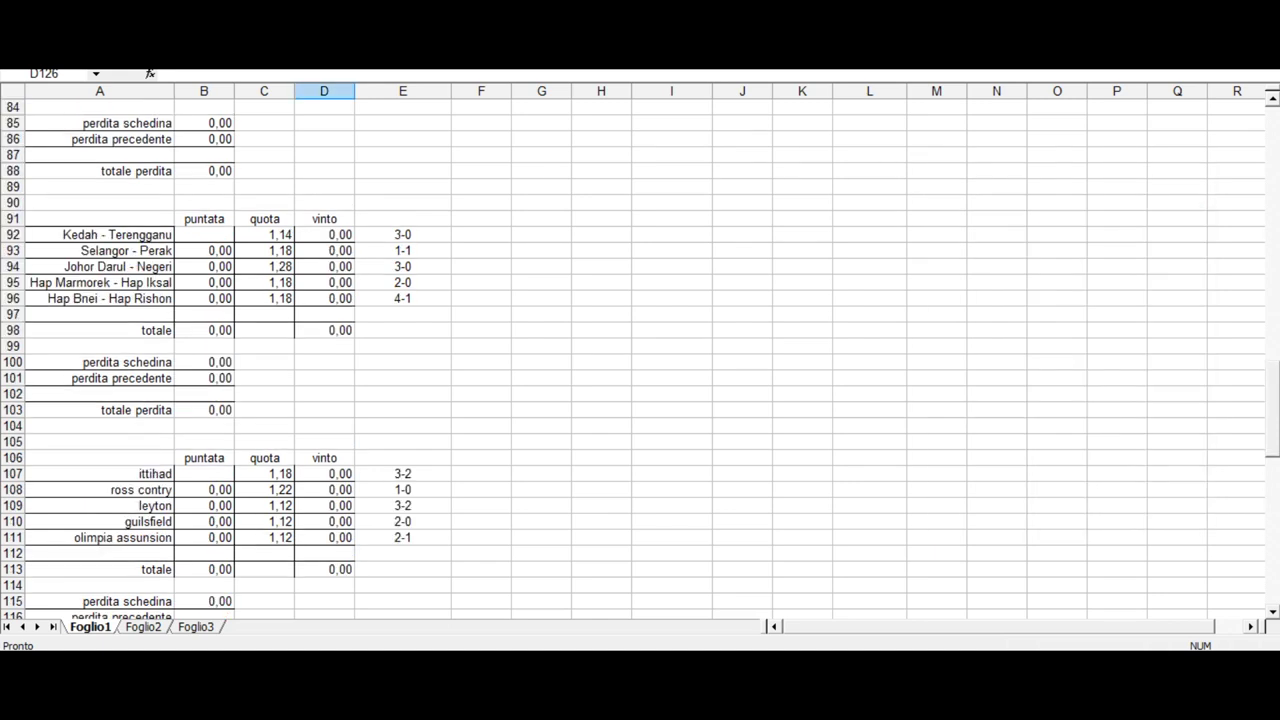
pyautogui.moveTo(1271, 412); pyautogui.dragTo(1271, 197)
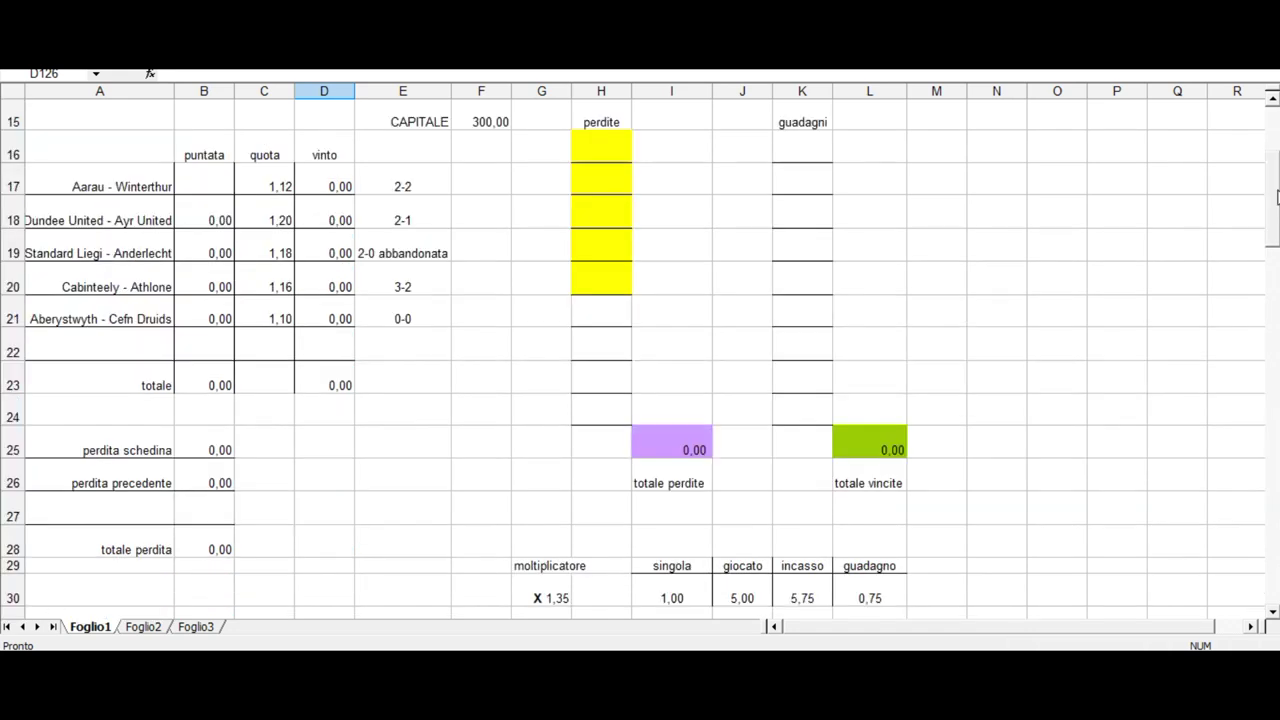
pyautogui.click(593, 153)
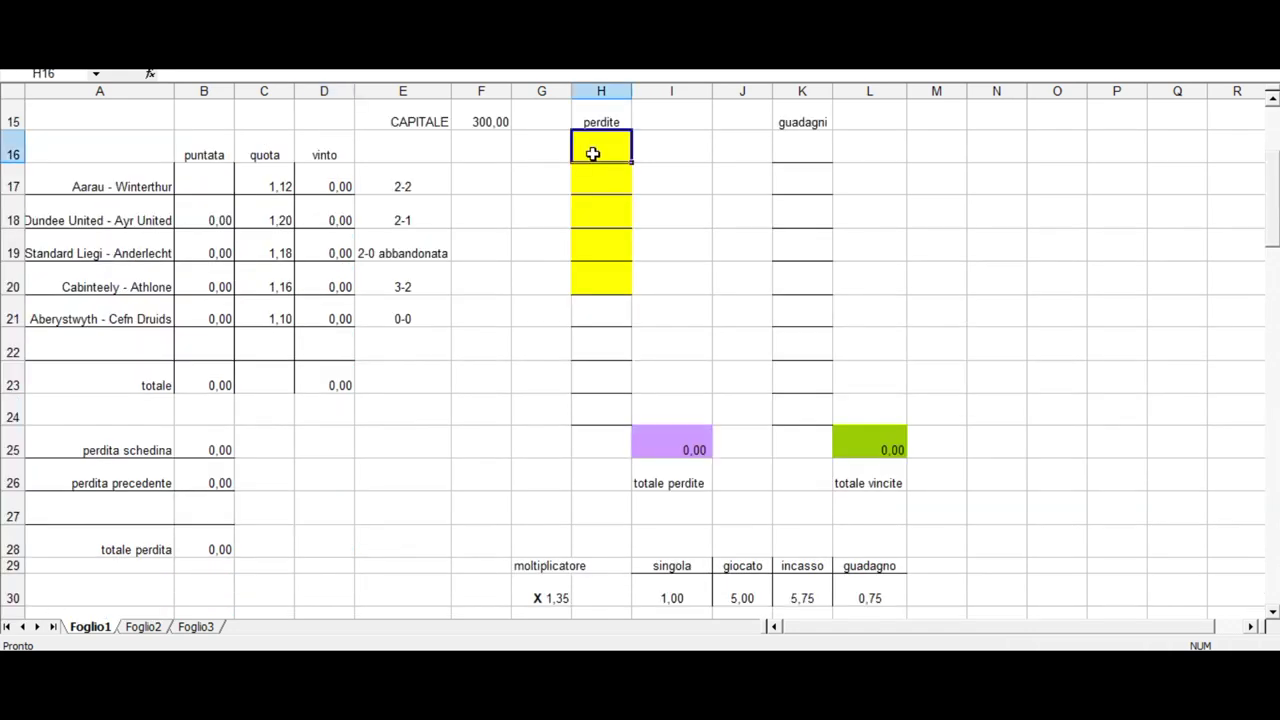
pyautogui.write('1,72')
pyautogui.press('Return')
pyautogui.press('Return')
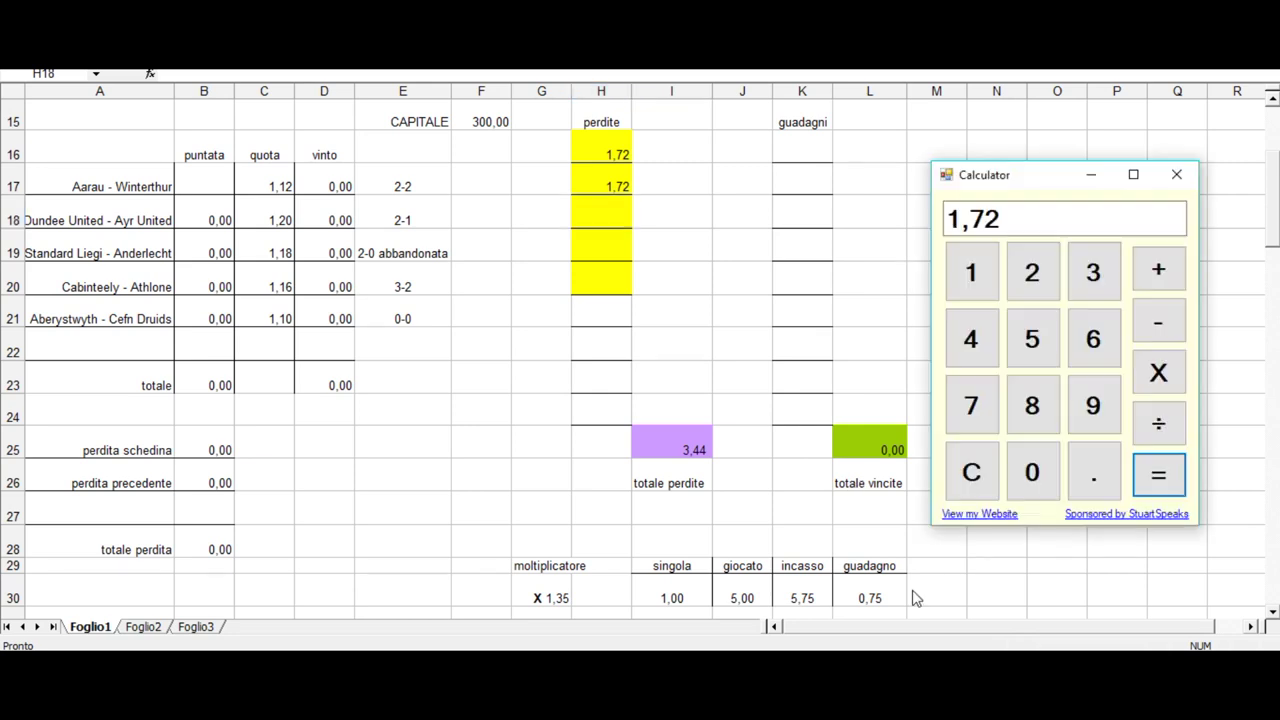
# - Use Calculator to multiply 2,72 by 1,35
pyautogui.write('2,72x')
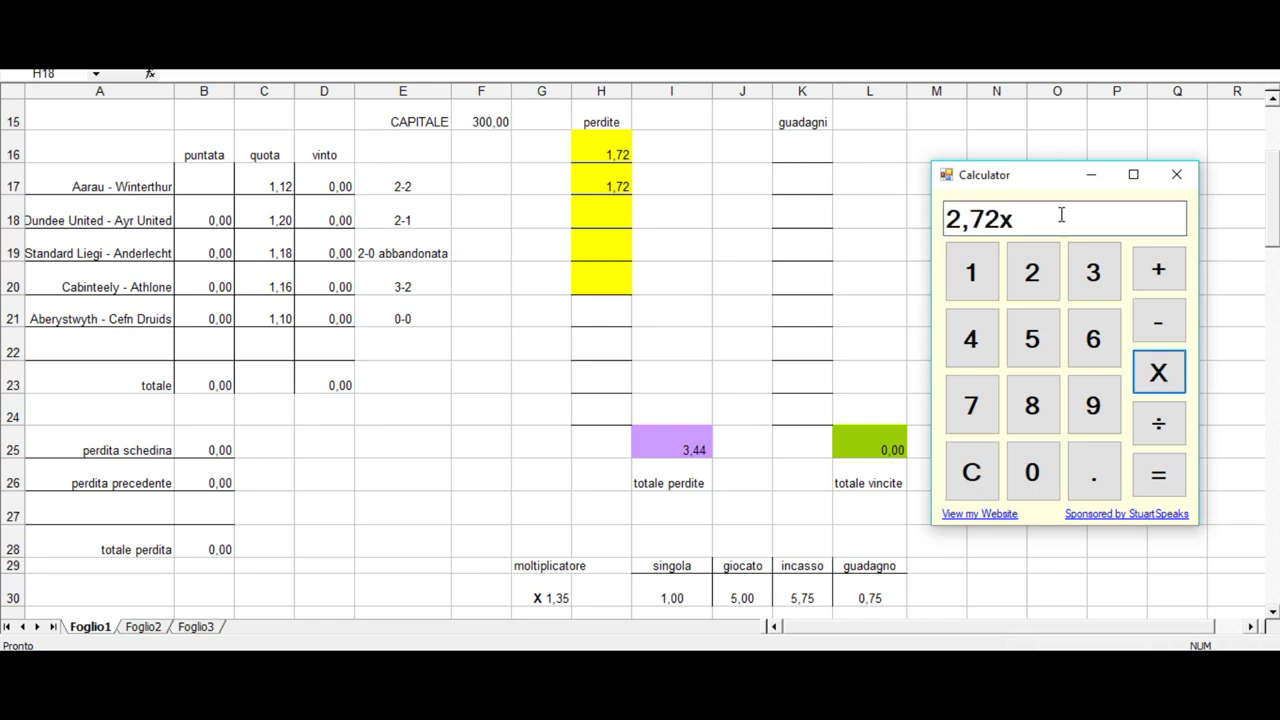
pyautogui.write('1,35')
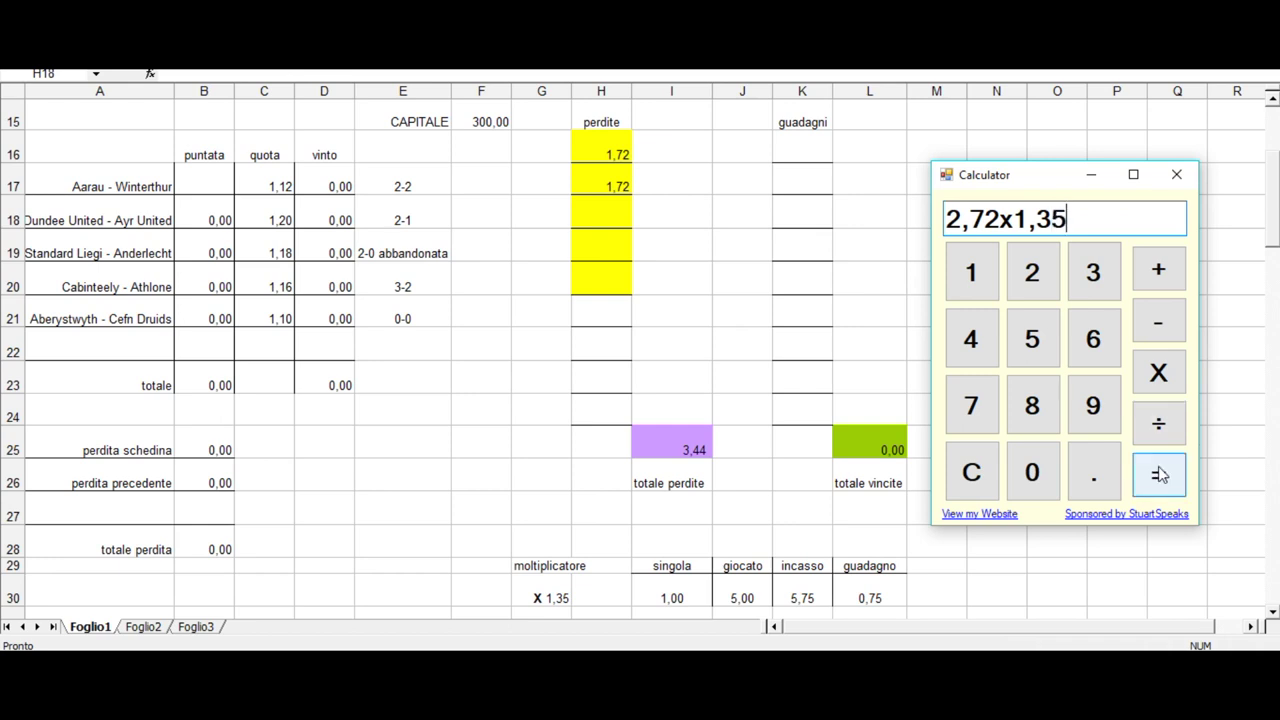
pyautogui.click(1159, 474)
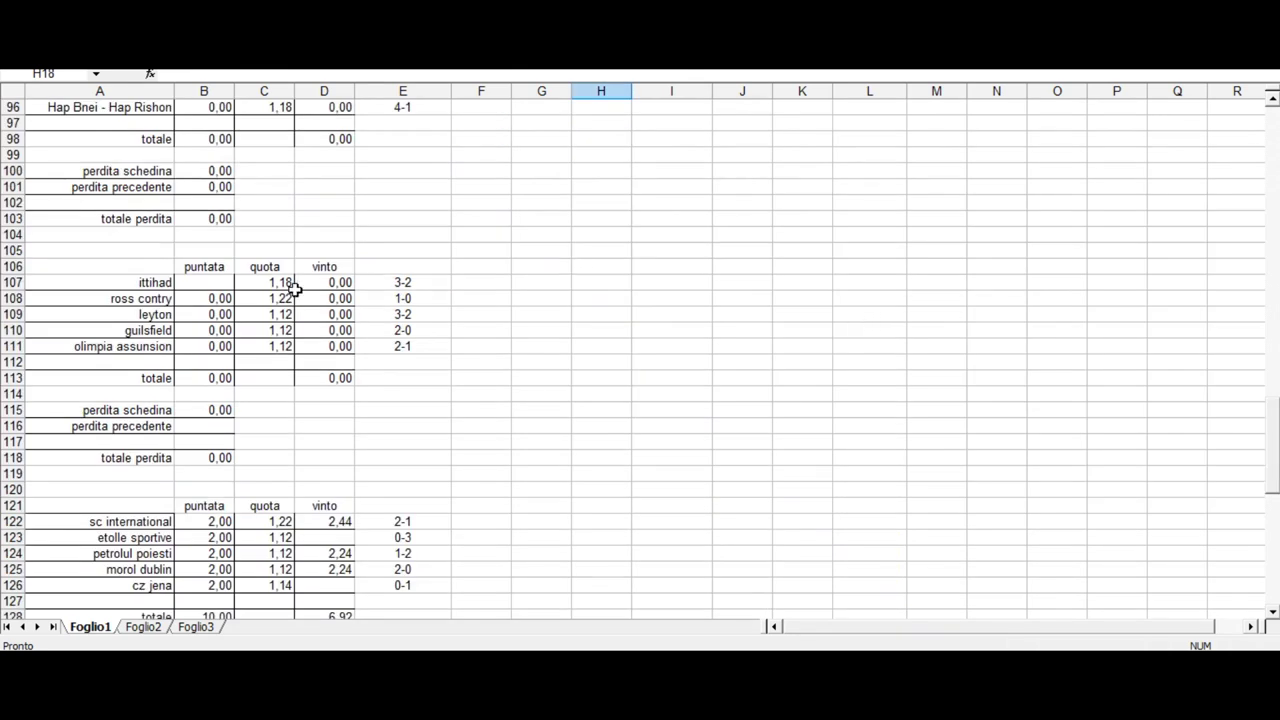
# - Set the ittihad stake in B107 to 4
pyautogui.click(207, 283)
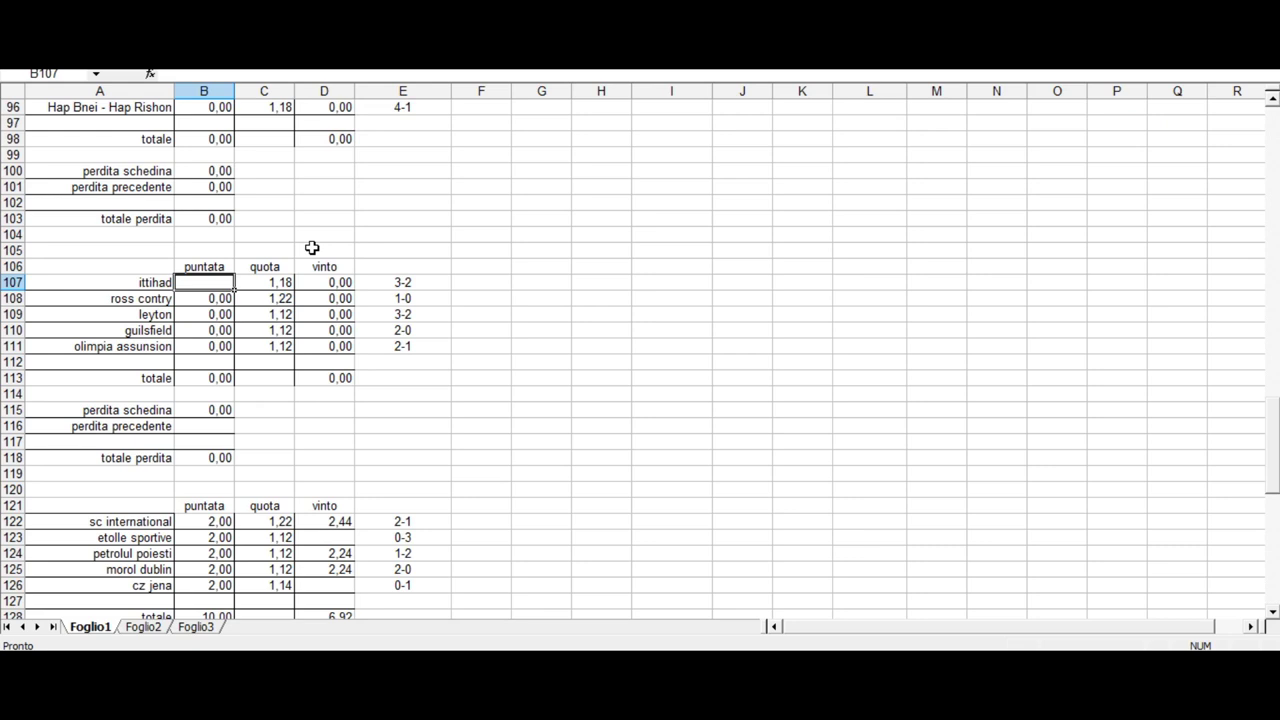
pyautogui.write('4')
pyautogui.press('Return')
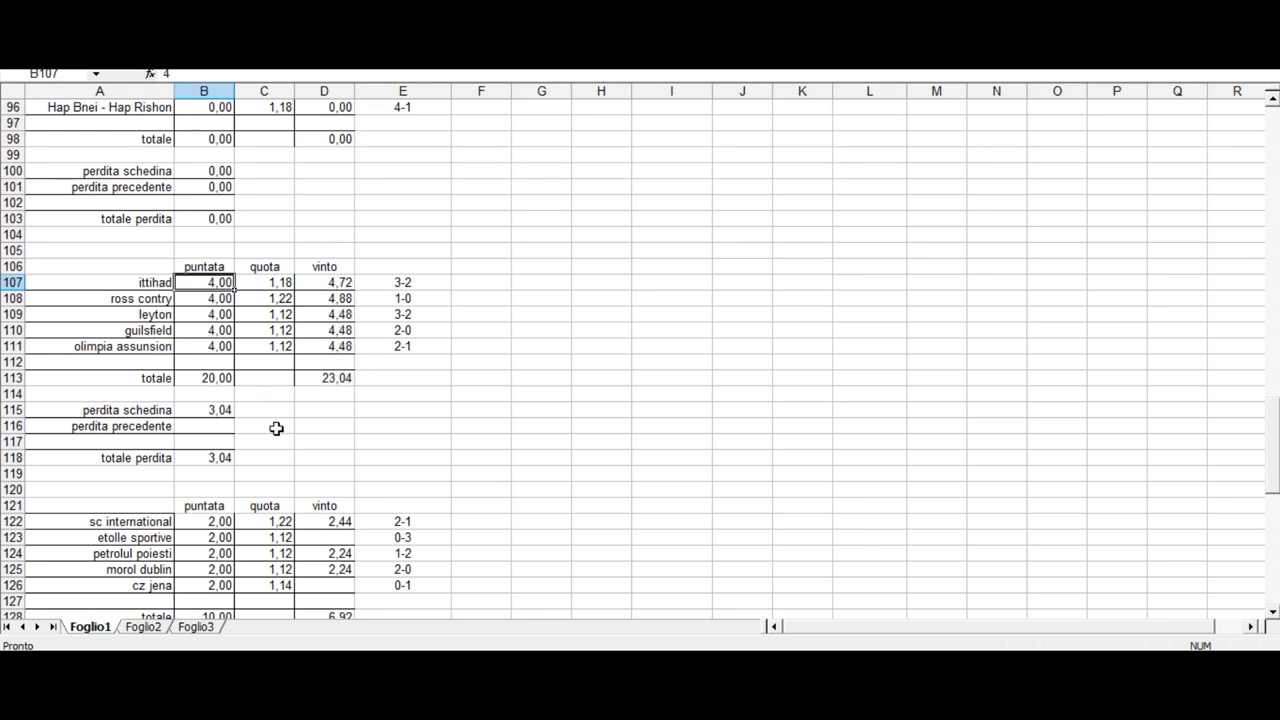
# - Clear the second perdite amount in H17 and enter -1,72 as the ittihad slip's perdita precedente in B116
pyautogui.moveTo(1275, 449); pyautogui.dragTo(1274, 150)
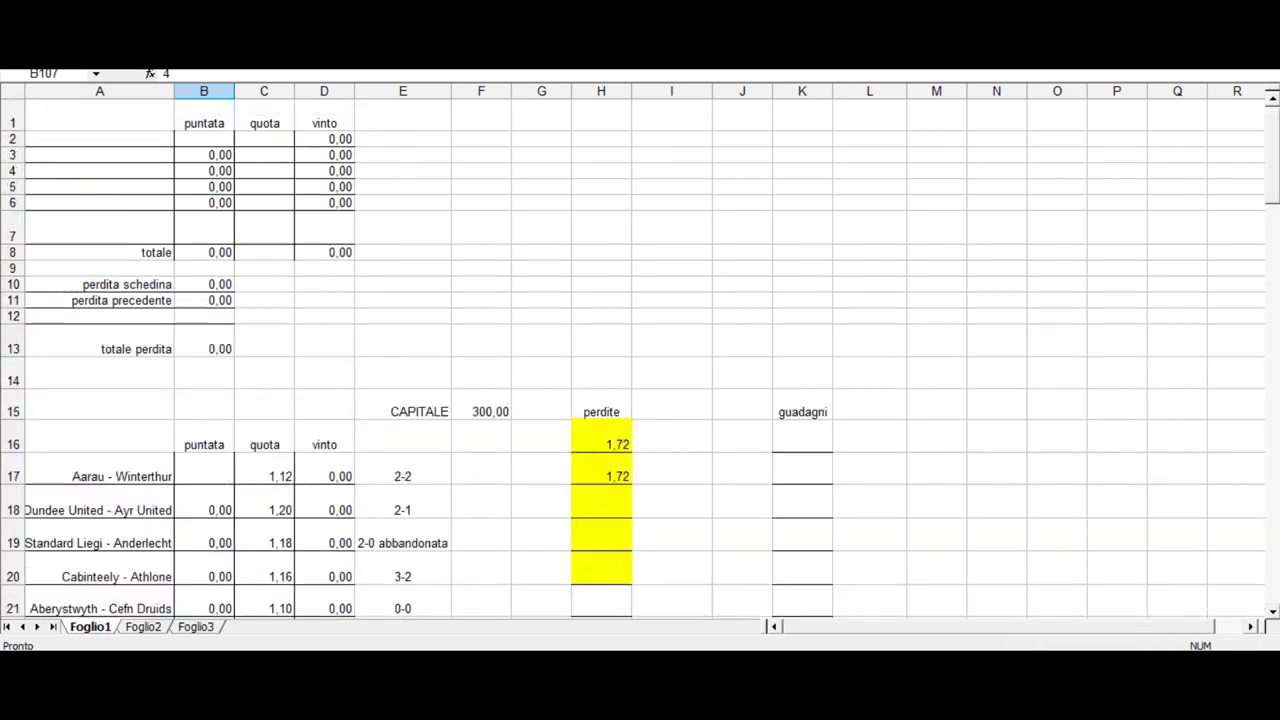
pyautogui.click(606, 472)
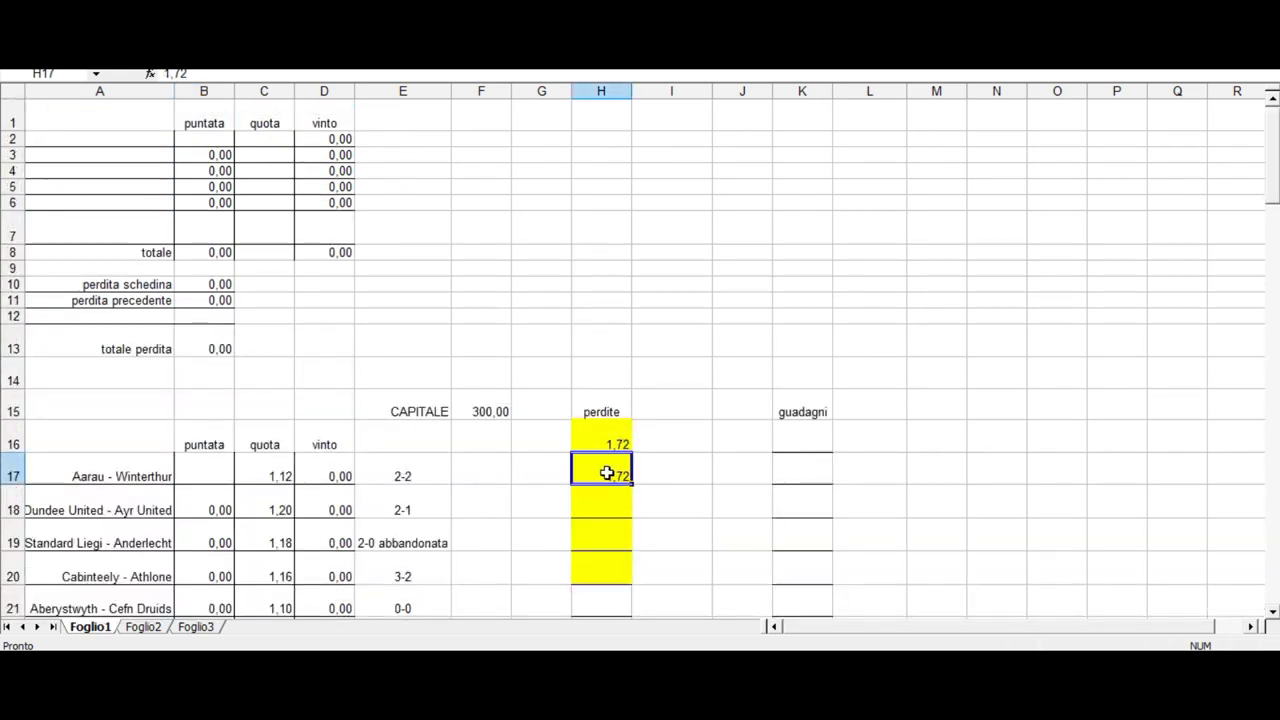
pyautogui.scroll(-20, 900, 406)
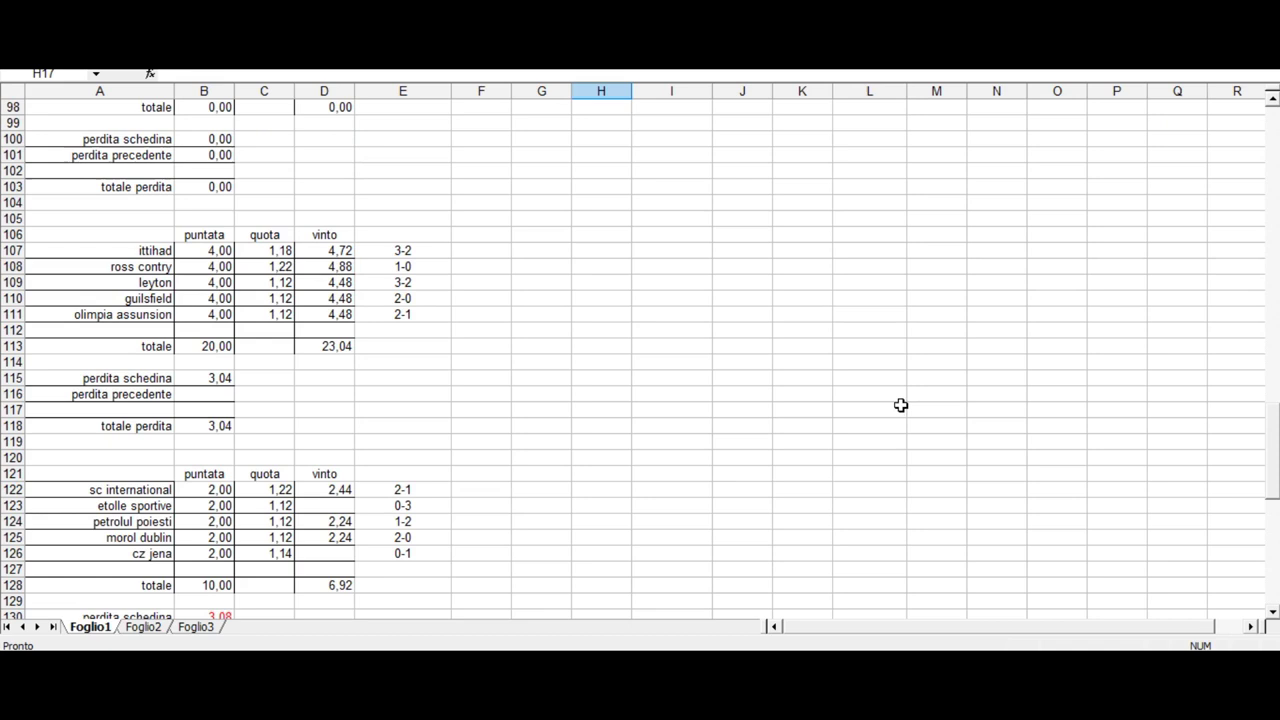
pyautogui.click(211, 394)
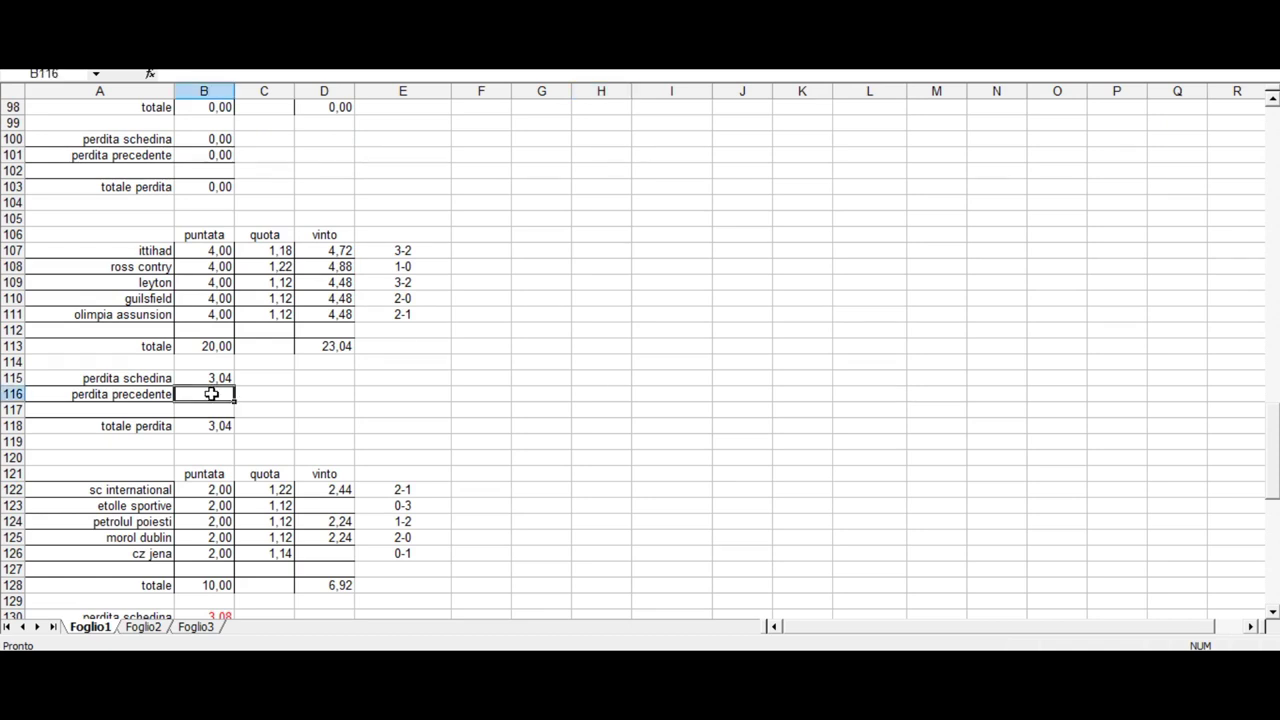
pyautogui.write('-')
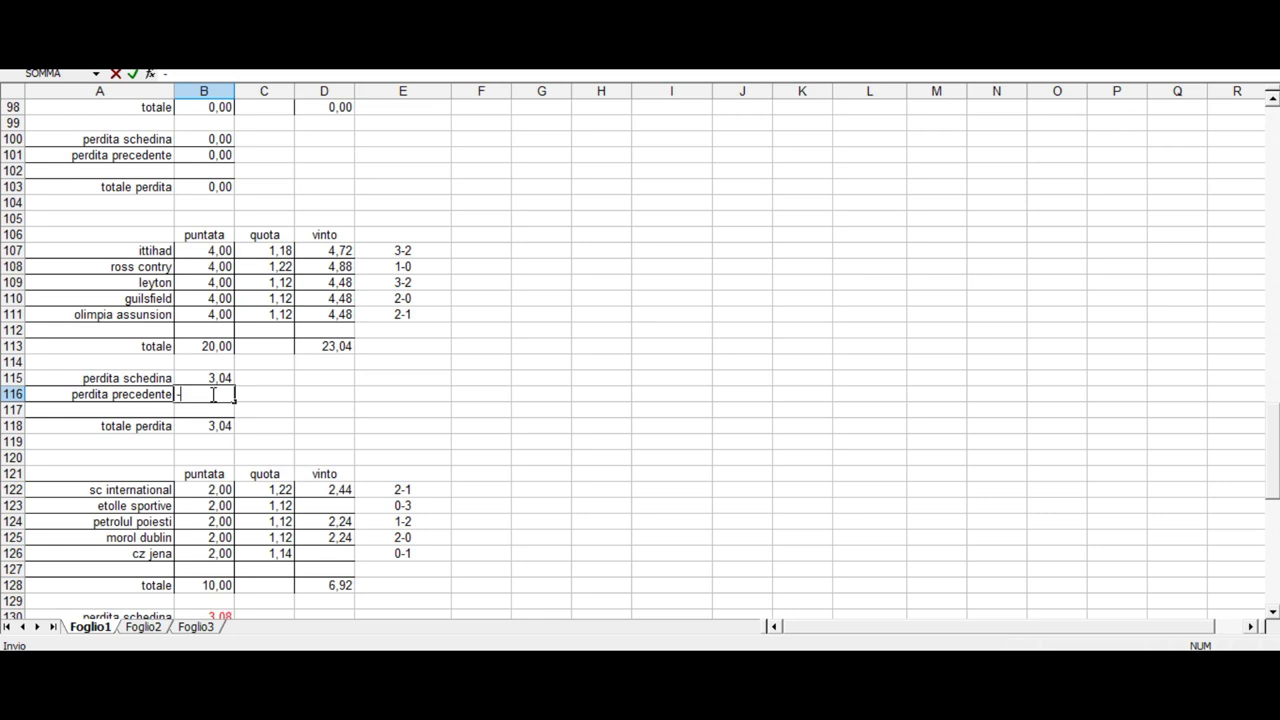
pyautogui.write('1,72')
pyautogui.press('Return')
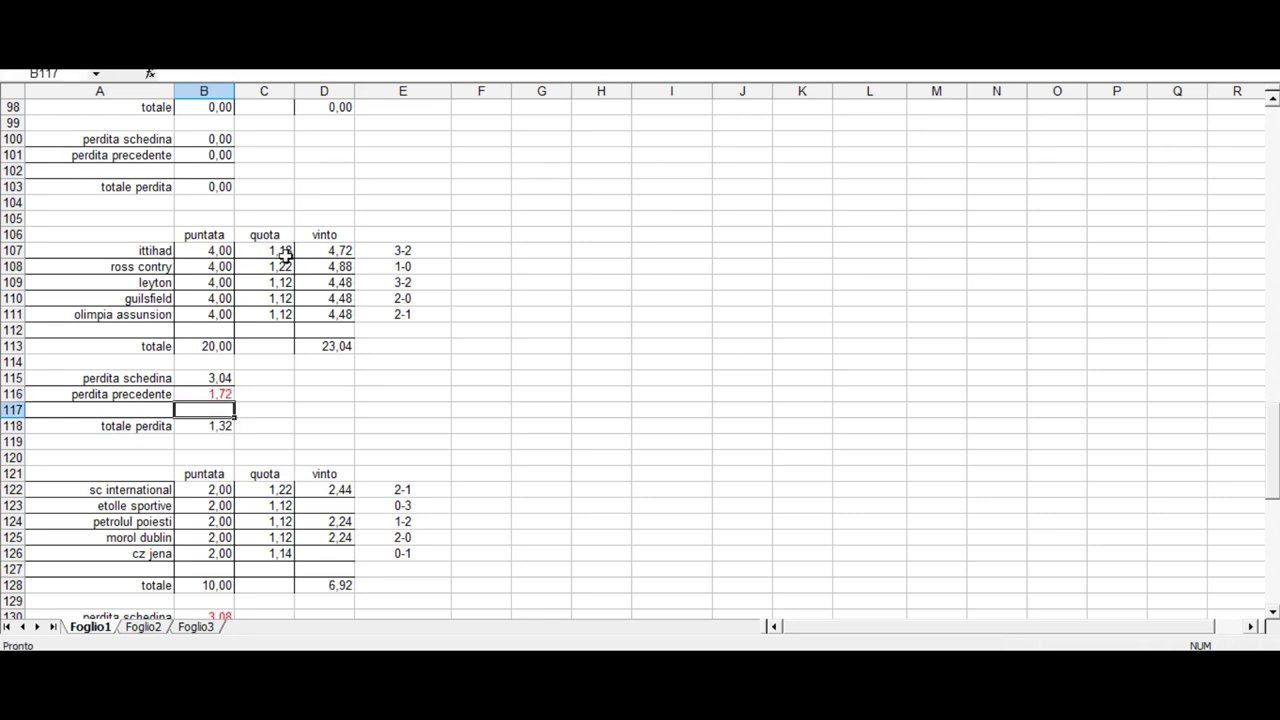
pyautogui.click(340, 394)
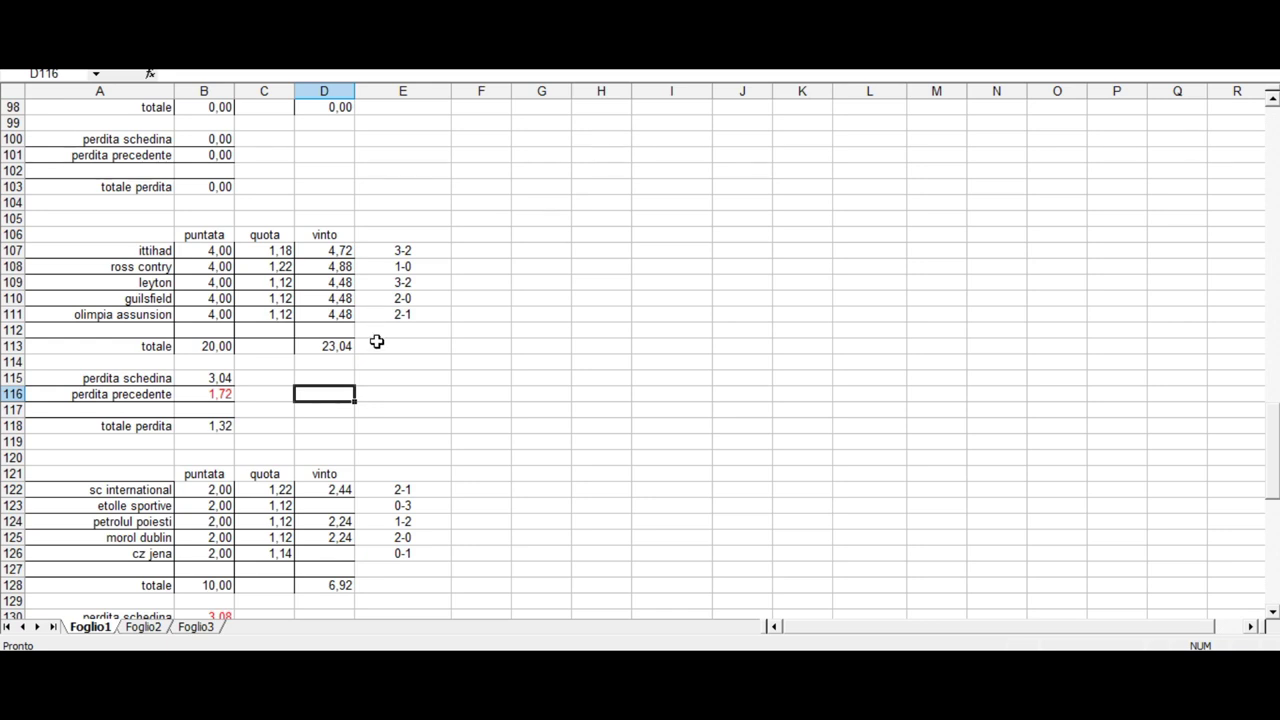
# - Record the ittihad slip's totale perdita amount of 1,32 as the first gain in guadagni cell K16
pyautogui.click(220, 427)
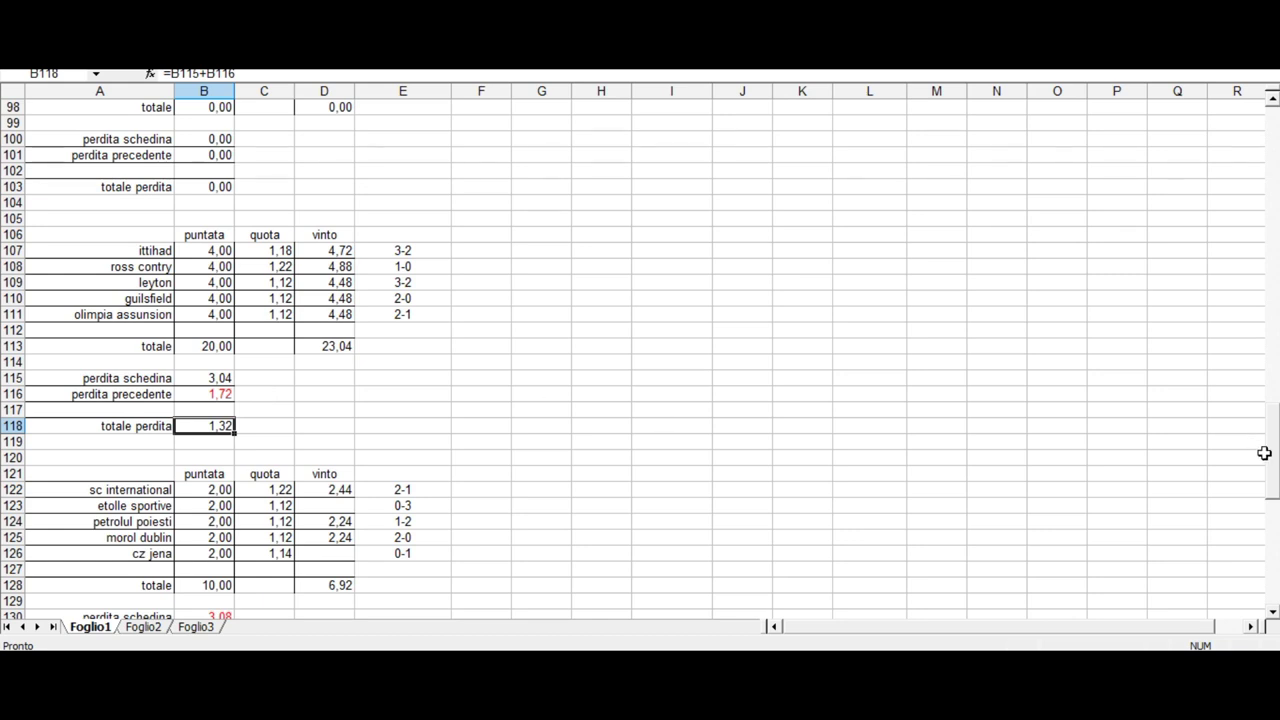
pyautogui.moveTo(1264, 453); pyautogui.dragTo(1264, 200)
pyautogui.click(808, 146)
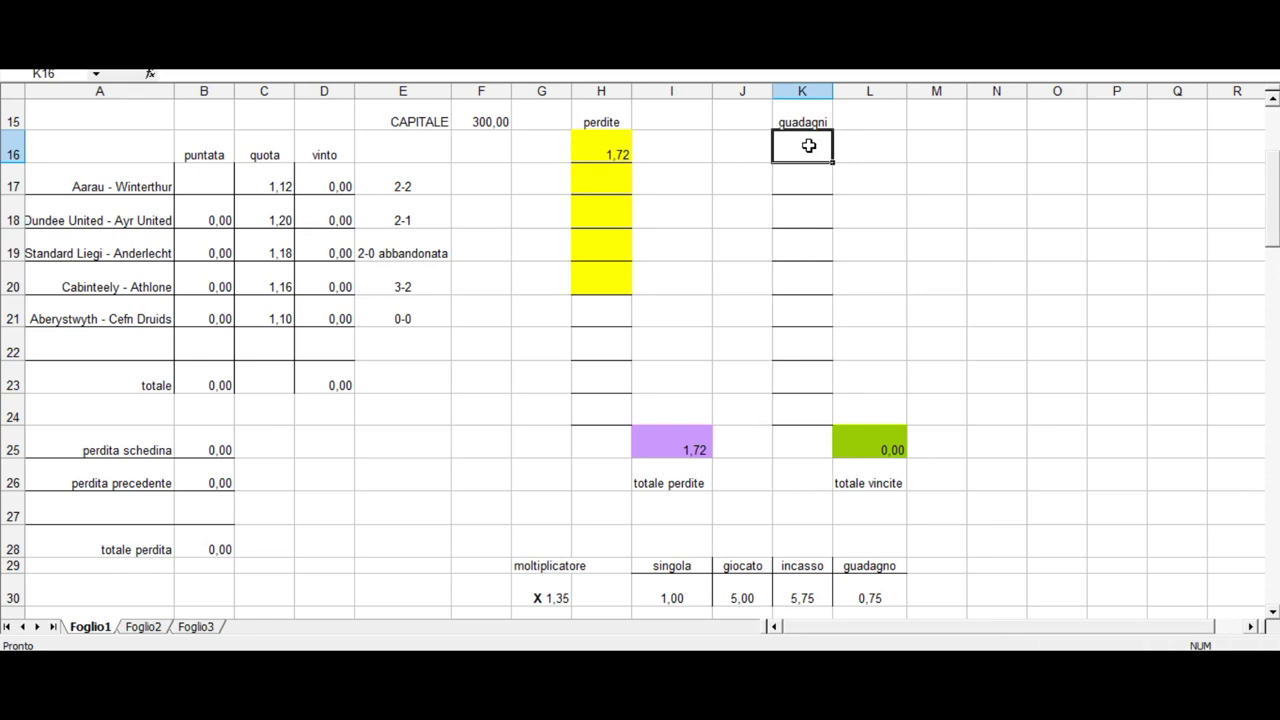
pyautogui.write('1,32')
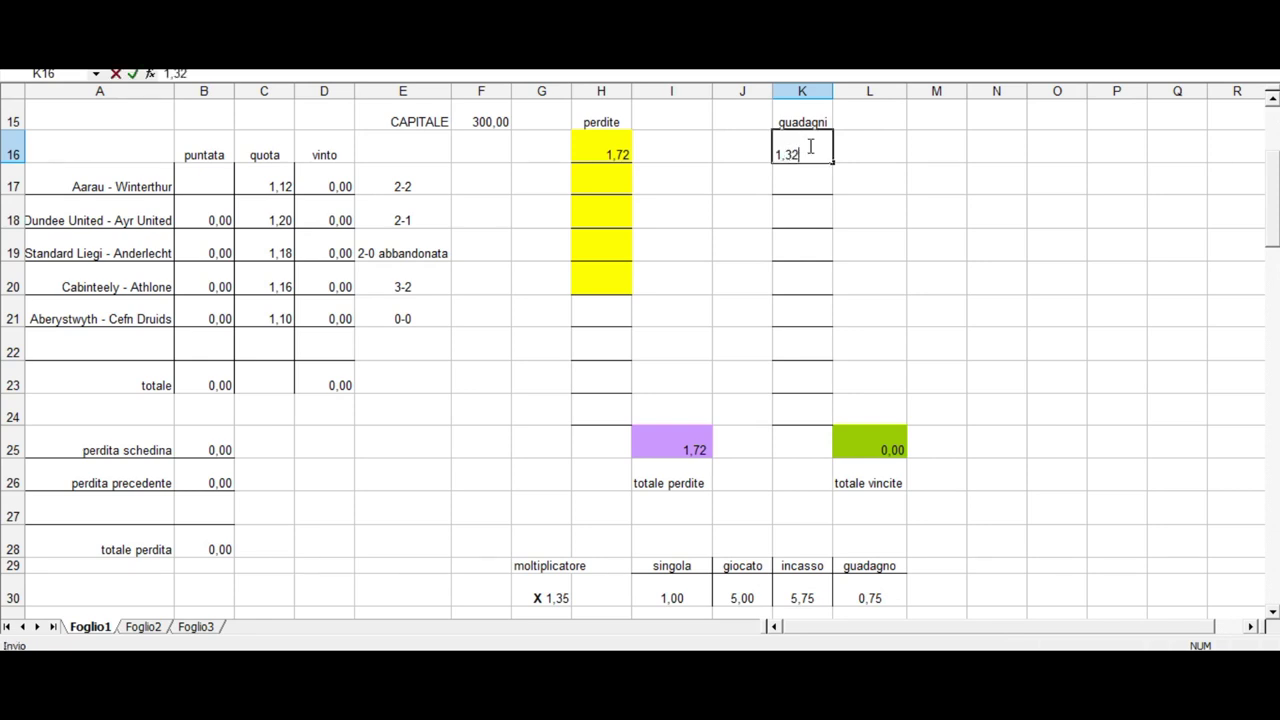
pyautogui.press('Return')
# - Clear the remaining perdite amount in H16 and enter -1,72 as the Kedah - Terengganu slip's perdita precedente in B101
pyautogui.click(604, 152)
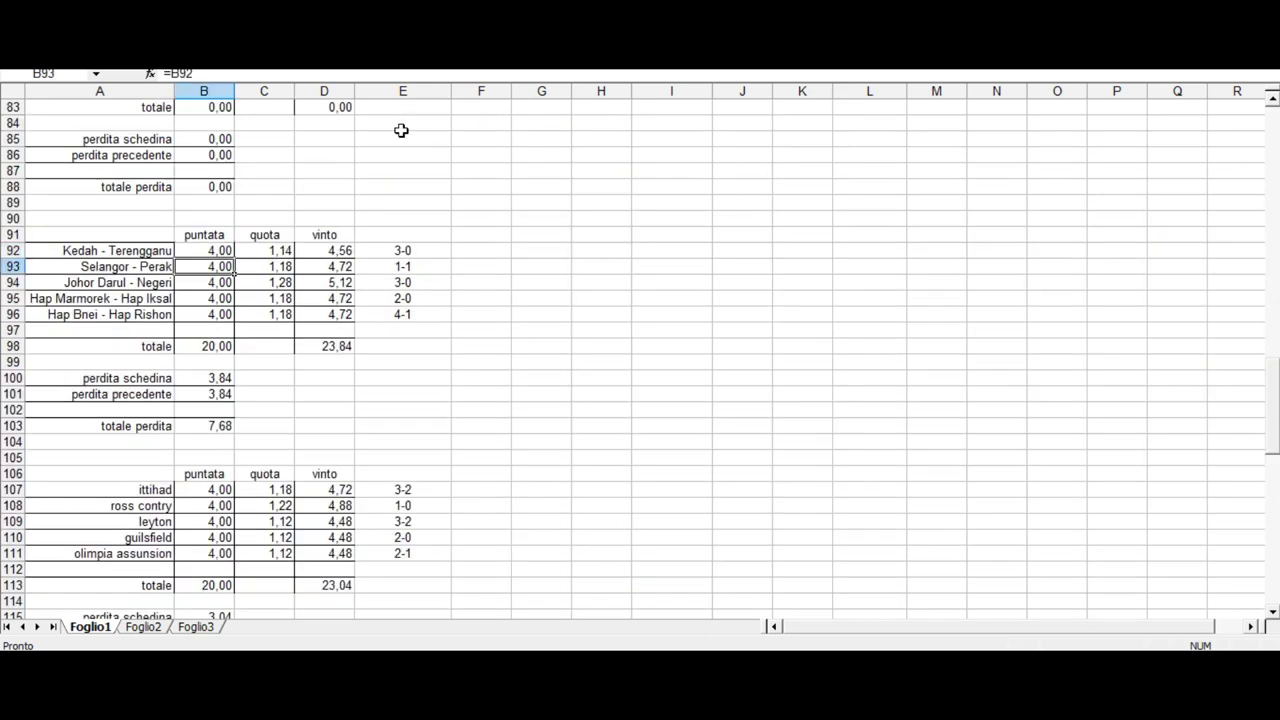
pyautogui.click(217, 250)
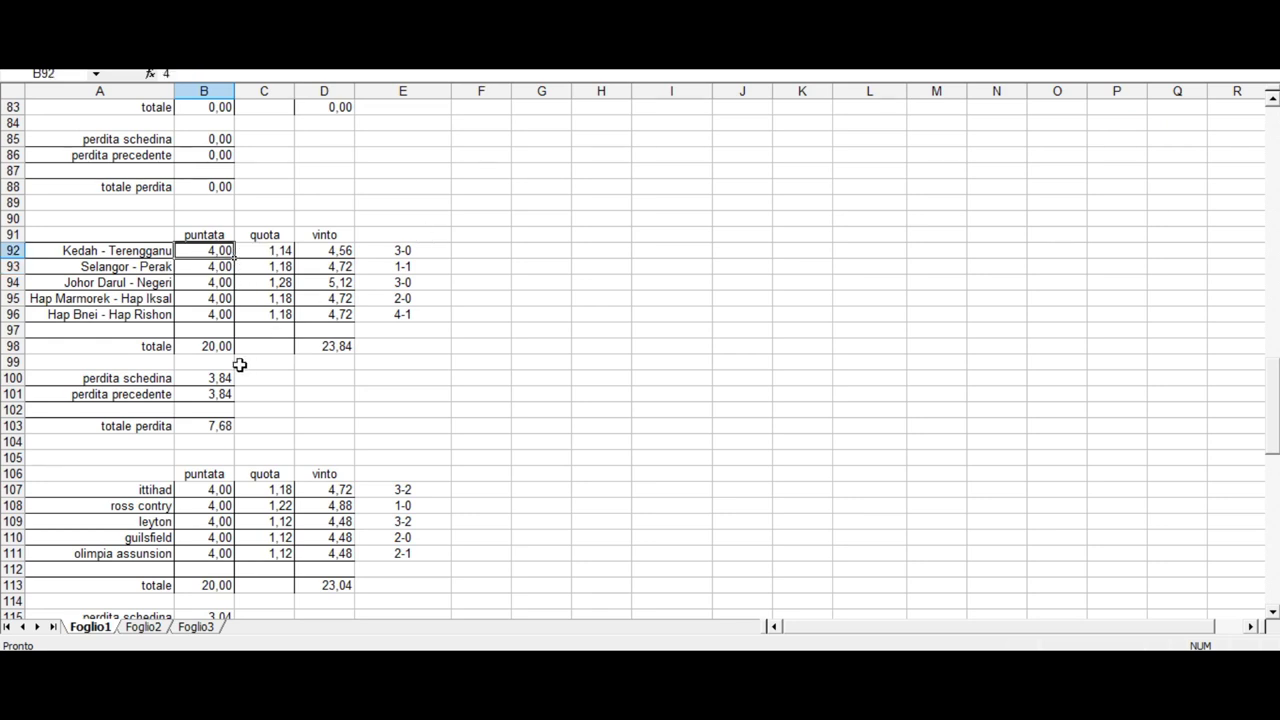
pyautogui.click(225, 396)
pyautogui.write('-1')
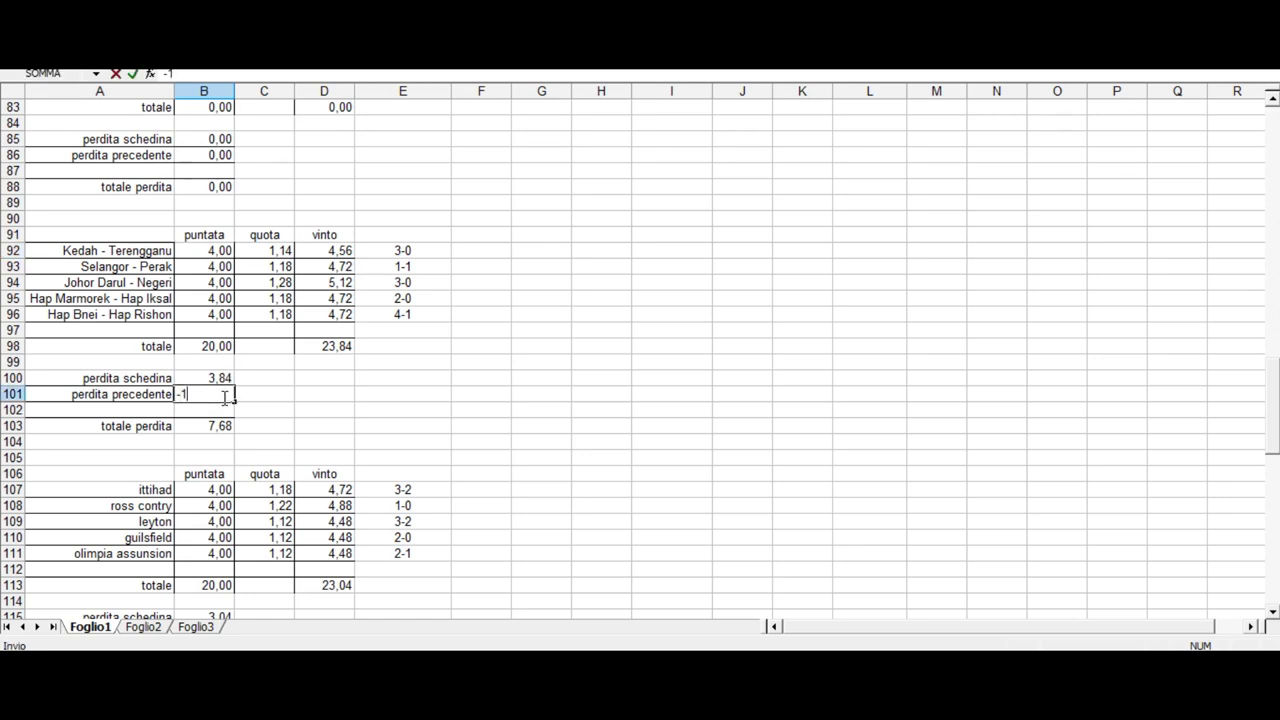
pyautogui.write('72')
pyautogui.press('Return')
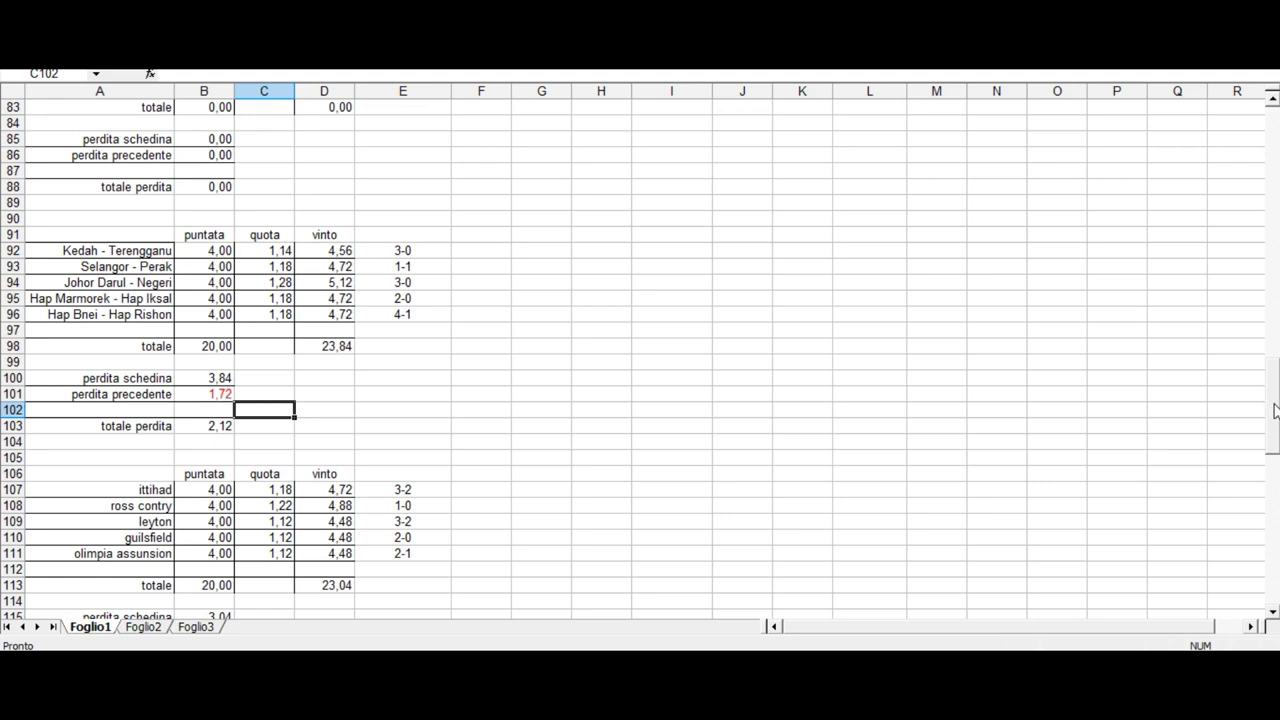
# - Record 2,12 as the second gain in guadagni cell K17 and check the totale vincite in L25
pyautogui.moveTo(1275, 410); pyautogui.dragTo(1275, 195)
pyautogui.click(813, 243)
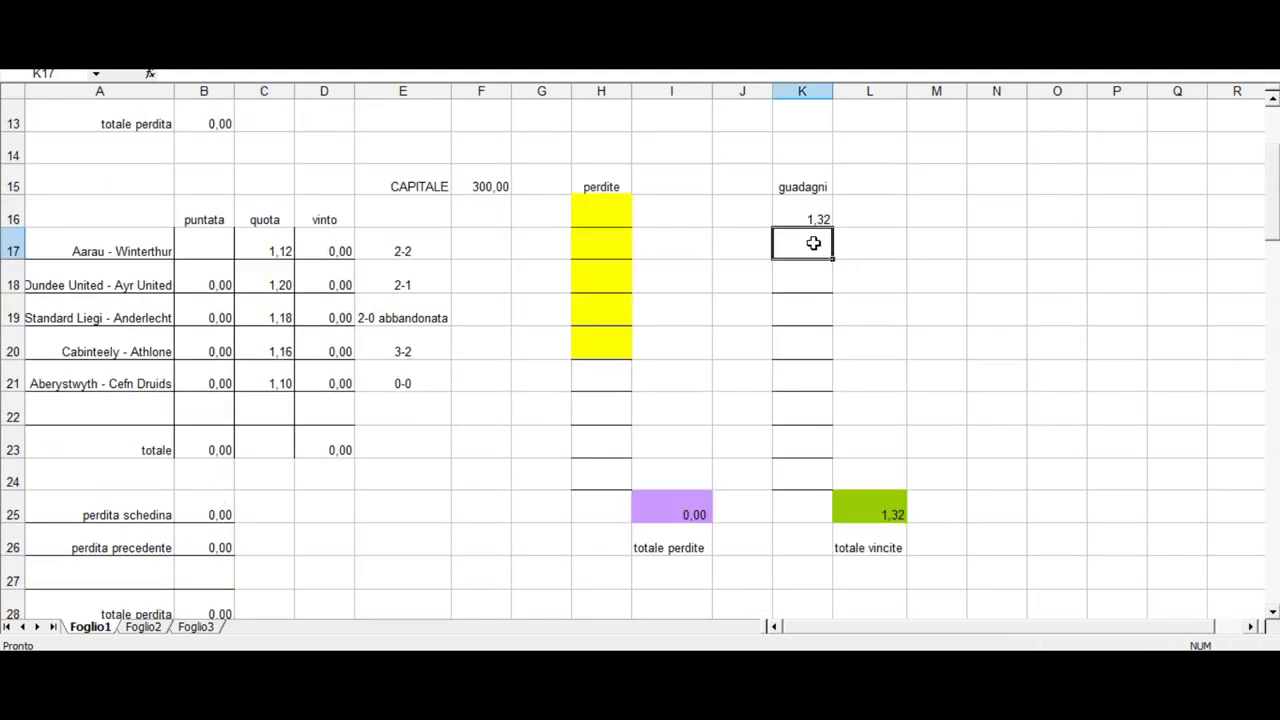
pyautogui.write('2,12')
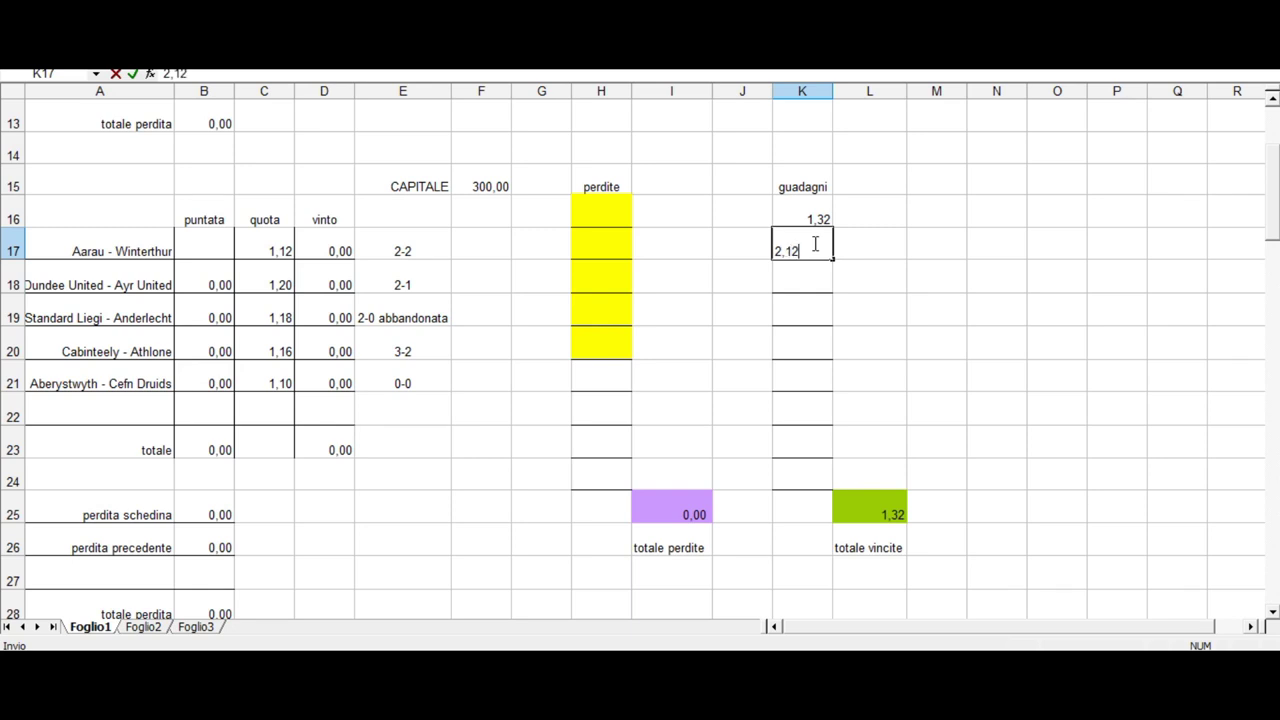
pyautogui.click(726, 245)
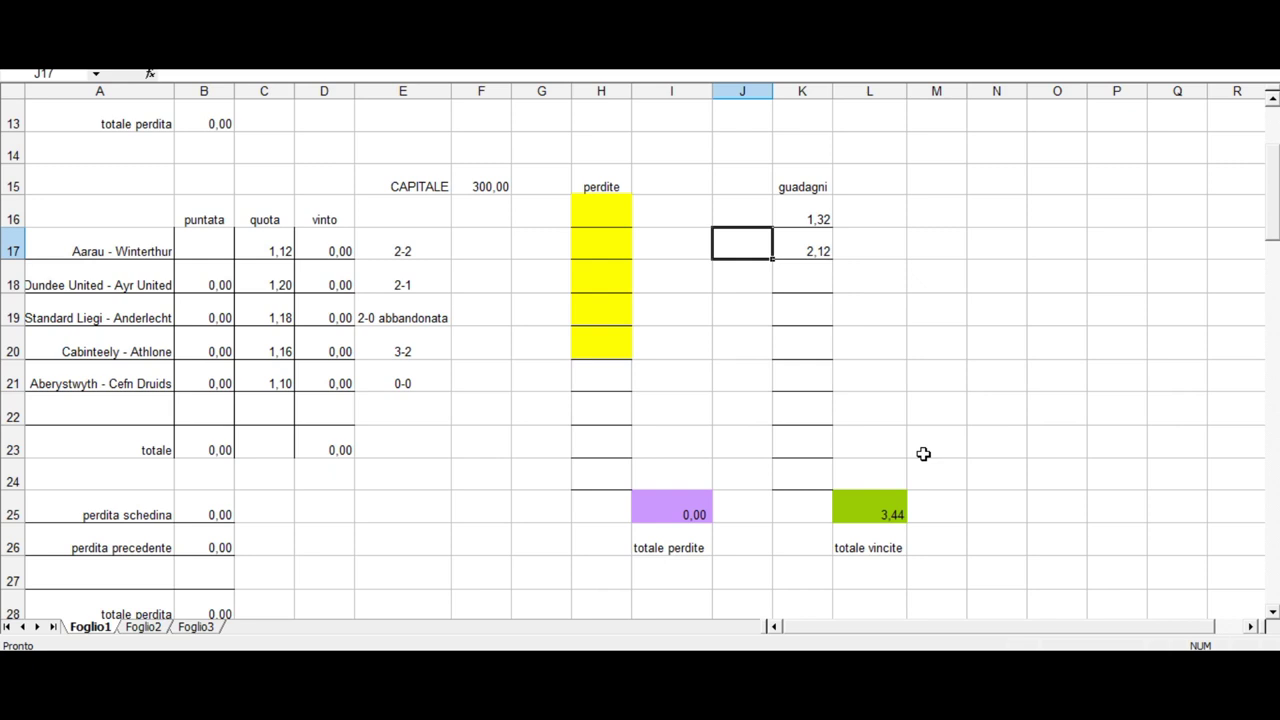
pyautogui.click(877, 505)
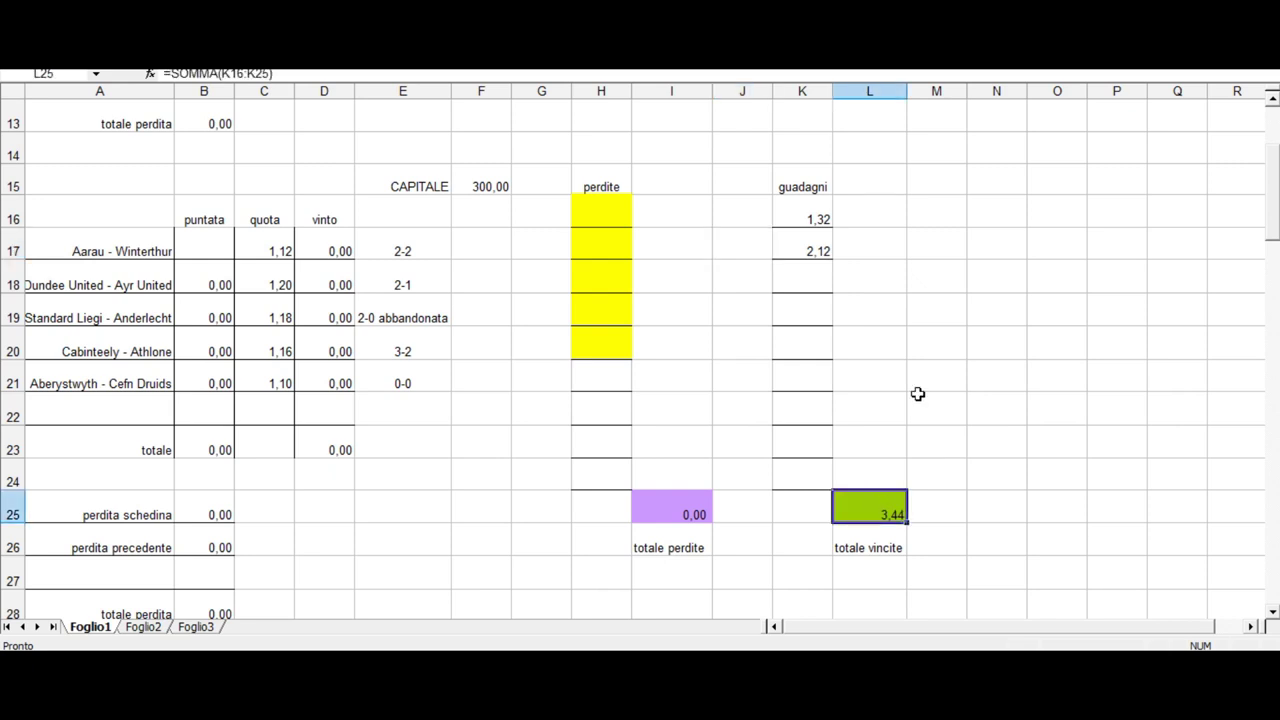
pyautogui.moveTo(1273, 189); pyautogui.dragTo(1273, 287)
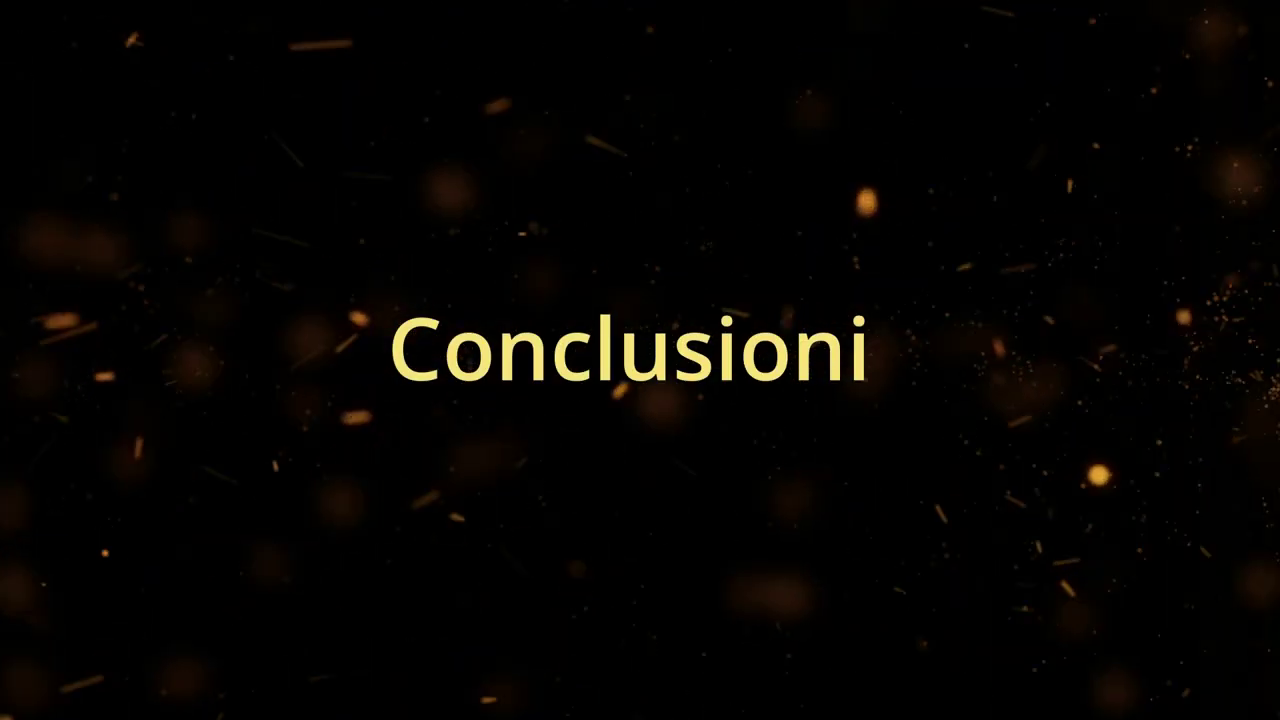